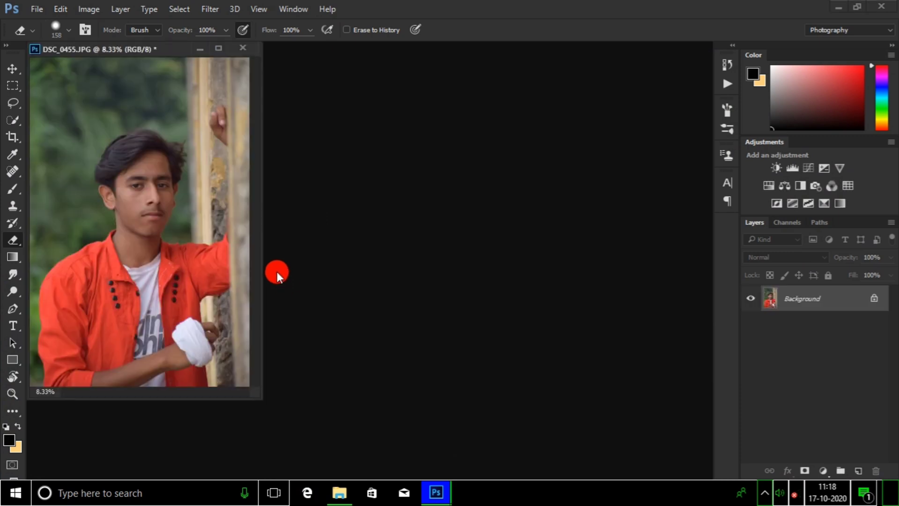
- Dock the floating portrait document in the workspace and apply Auto Contrast to the photo
drag(164, 62, 251, 46)
click(13, 68)
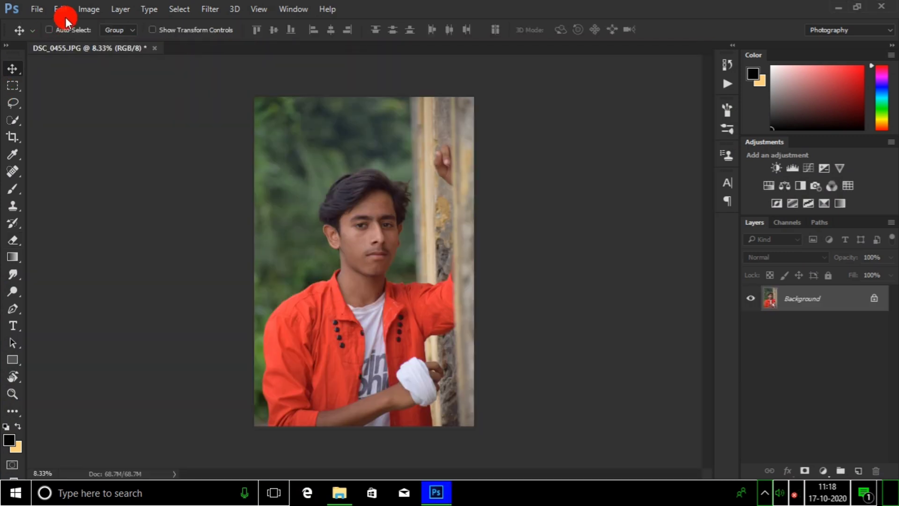
click(88, 9)
click(118, 73)
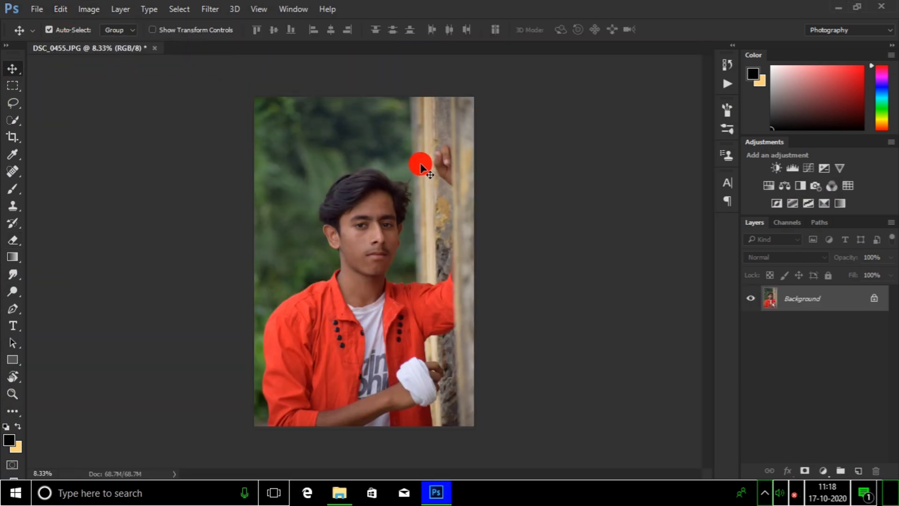
- Duplicate the background layer and brighten the copy with a Curves adjustment merged down into it
key(ctrl+j)
click(807, 169)
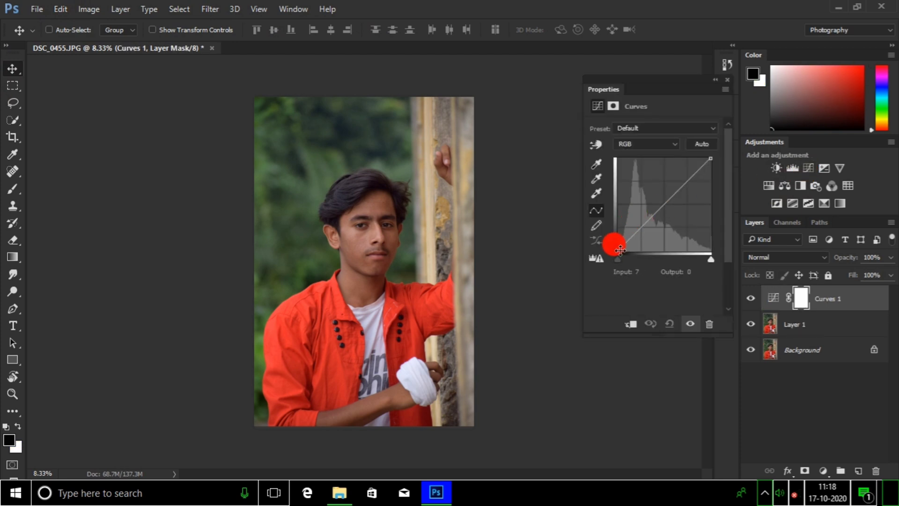
drag(619, 250, 636, 231)
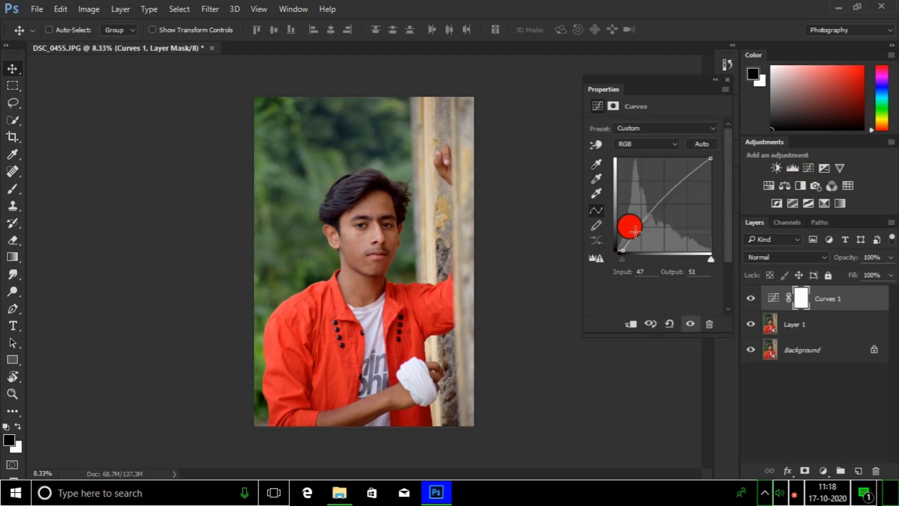
right_click(802, 338)
click(816, 299)
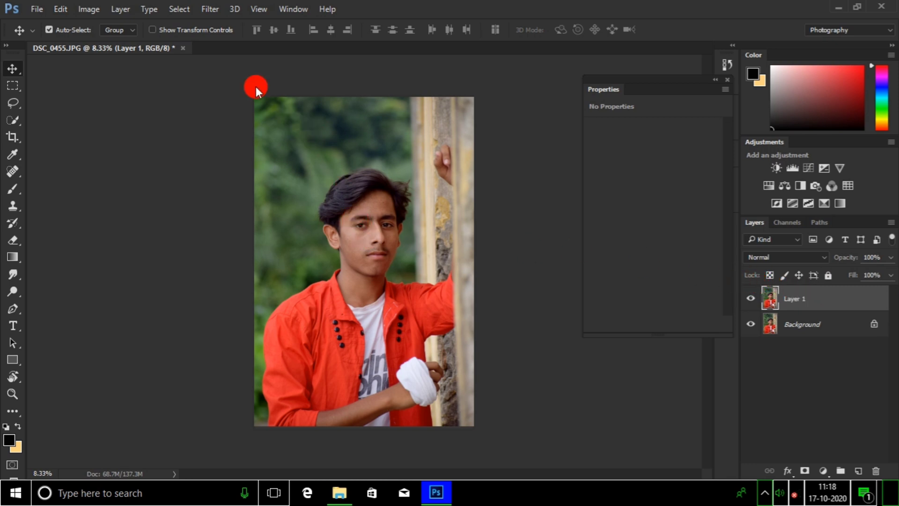
- Open Layer 1 in the Camera Raw filter, set Shadows to +45 and raise the Oranges luminance to about +41
key(ctrl+shift+a)
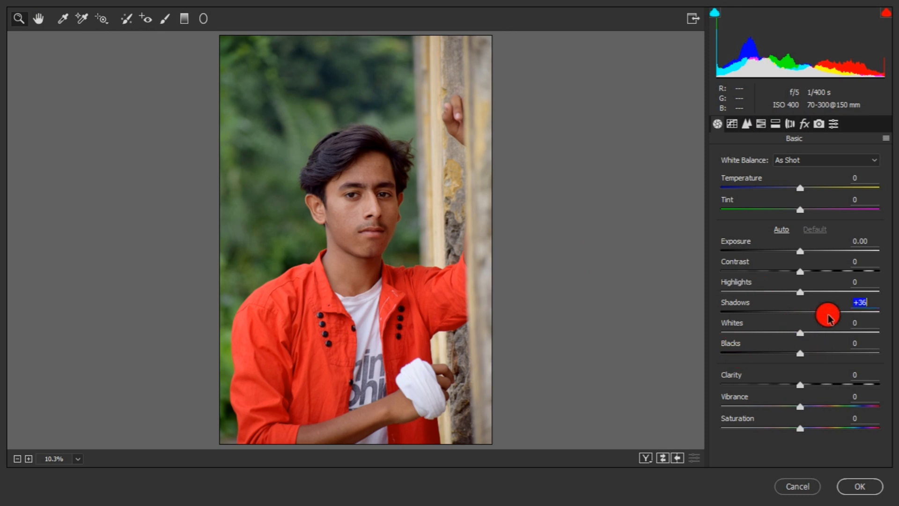
drag(828, 317, 834, 318)
click(763, 123)
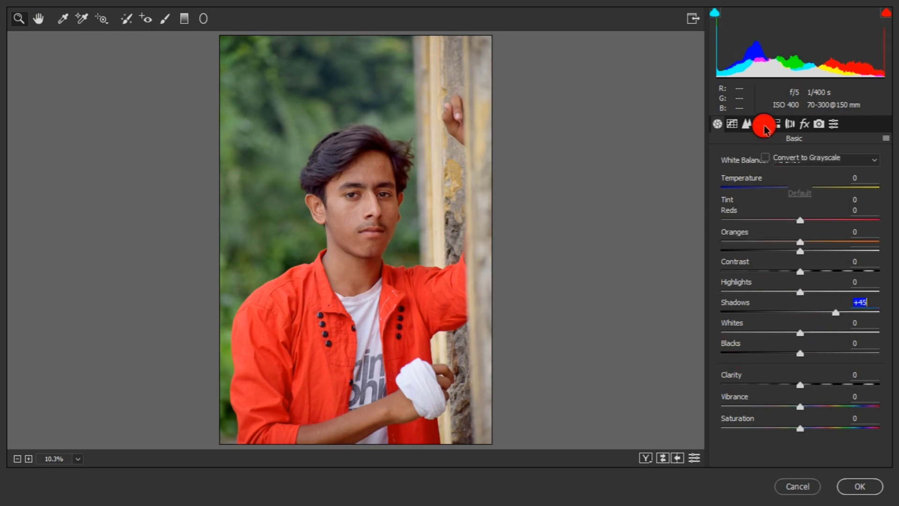
click(801, 176)
click(832, 241)
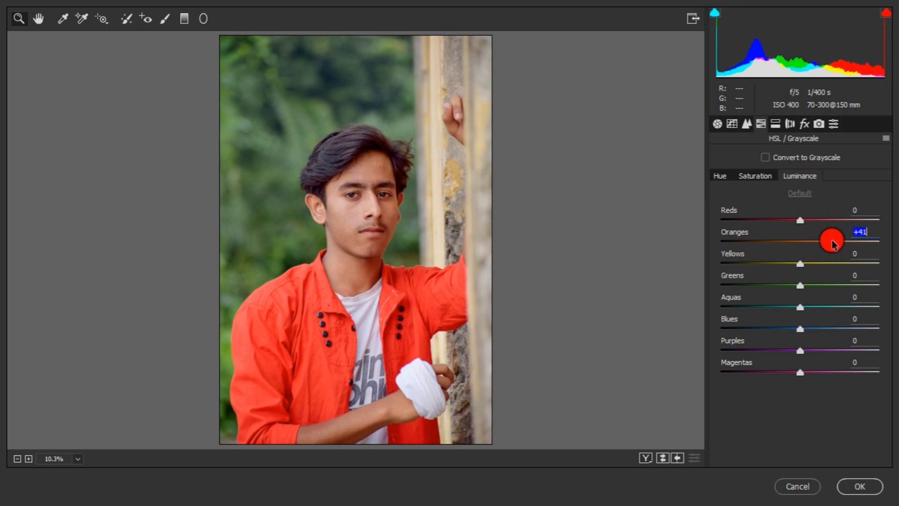
click(792, 220)
- Set the HSL saturation to Reds +19, Oranges -8, Yellows -35, Greens -46, Aquas -83 and Blues -38
click(771, 178)
click(814, 220)
click(794, 241)
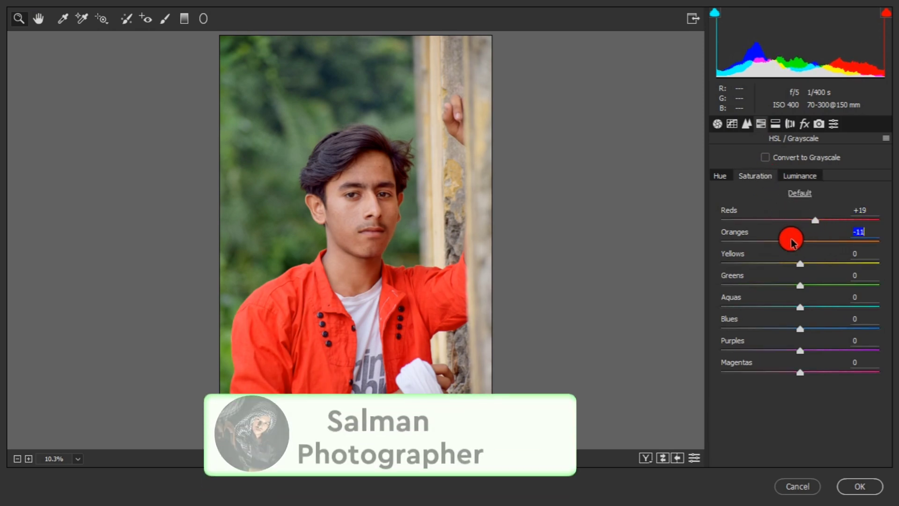
click(839, 264)
click(775, 263)
drag(775, 266, 763, 286)
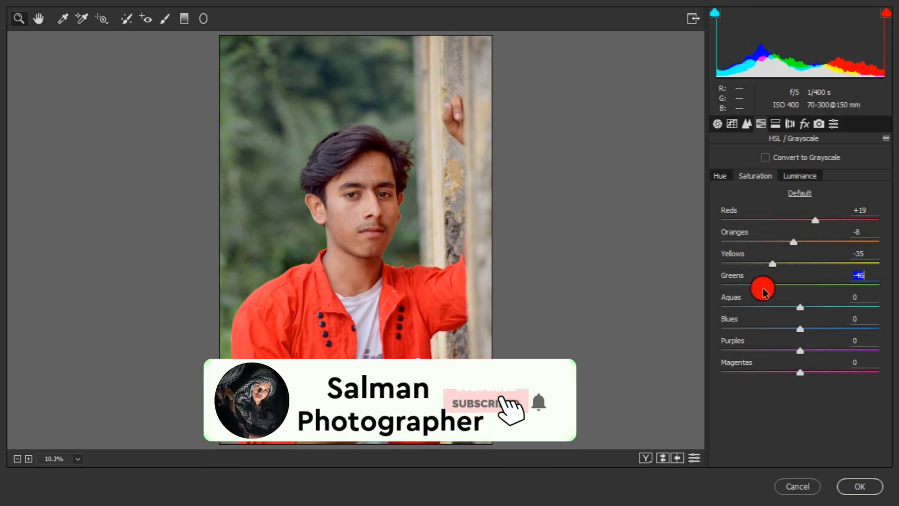
scroll(640, 268, down, 1)
drag(826, 316, 730, 323)
- Set the HSL hue to Yellows -33, Greens -21, Aquas -100 and Blues -85
click(724, 174)
drag(798, 307, 691, 315)
drag(801, 263, 770, 291)
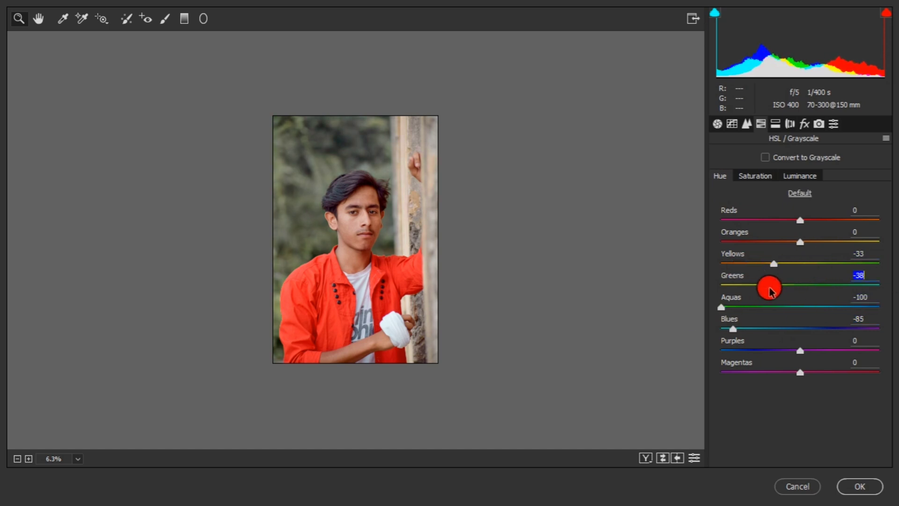
- Set the Dehaze amount to +43 and raise the HSL luminance of the Oranges further
click(805, 123)
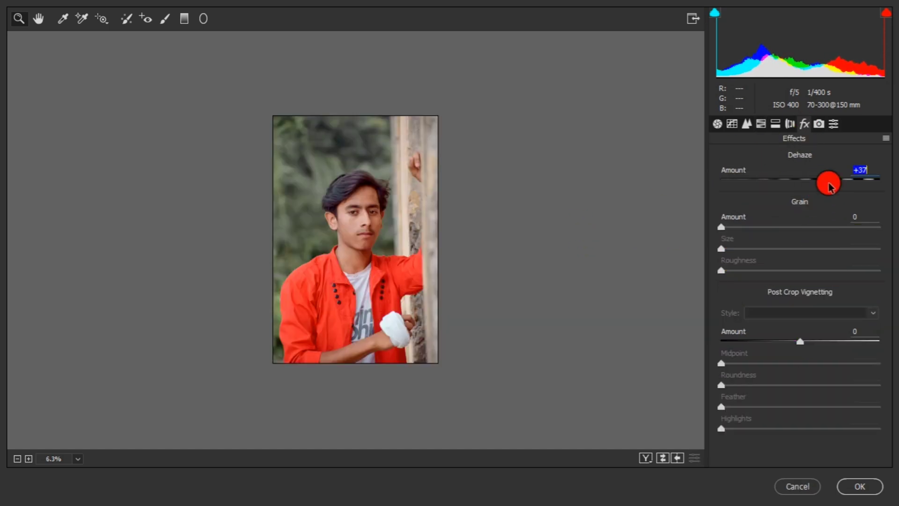
drag(829, 186, 838, 189)
click(761, 123)
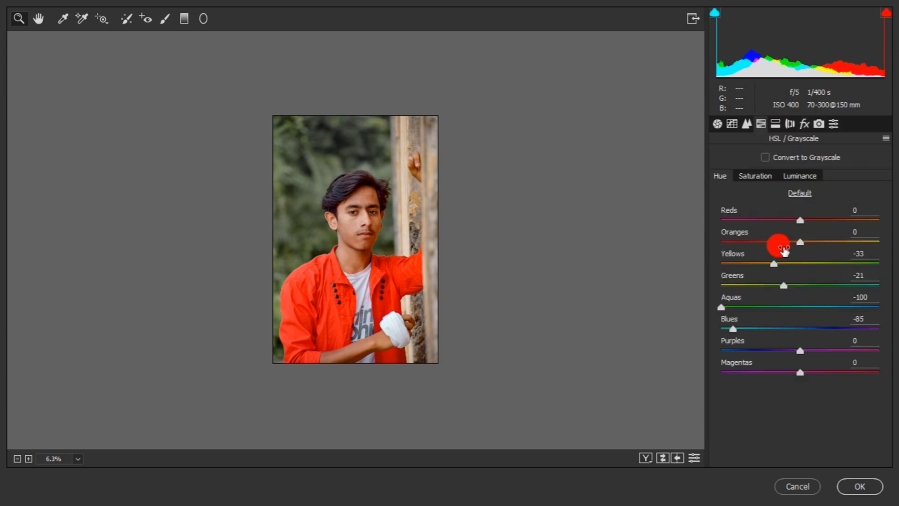
click(804, 177)
click(840, 241)
- Readjust the HSL saturation to Oranges -28, Yellows -28, Greens -20 and Aquas -49
click(761, 176)
click(777, 242)
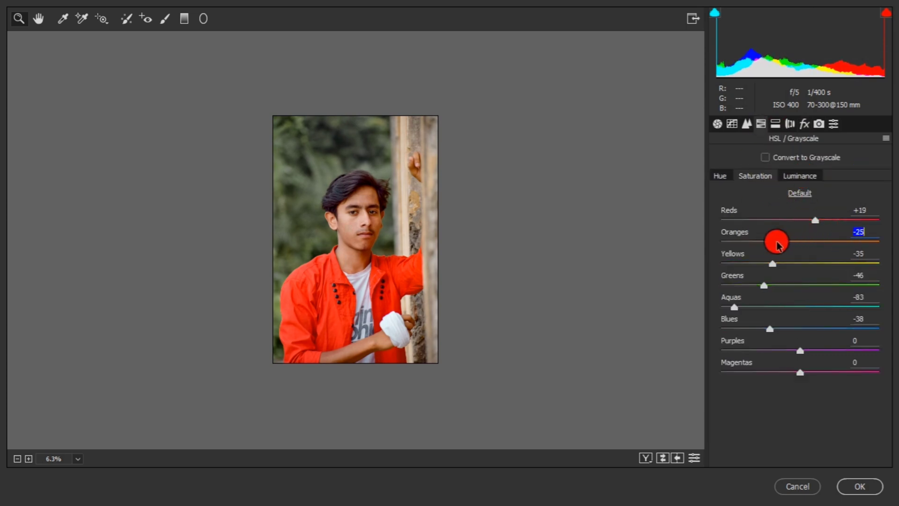
click(785, 285)
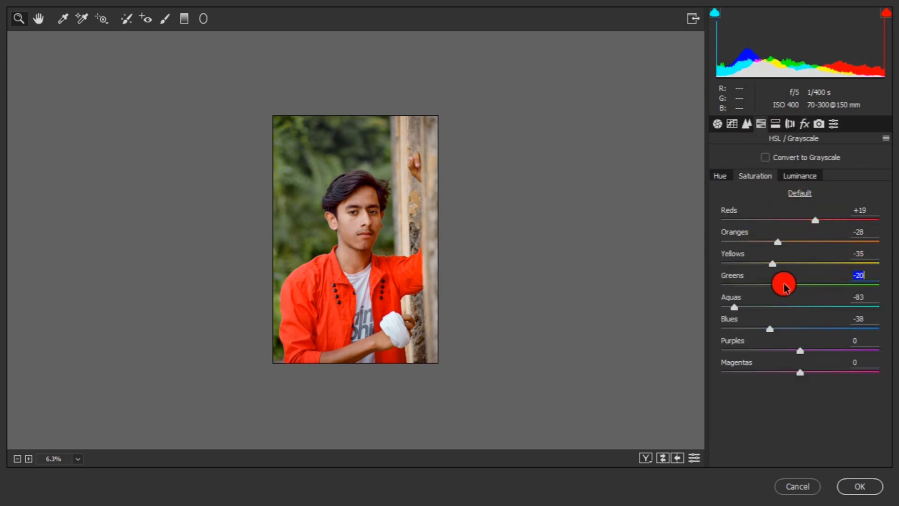
mouse_move(780, 264)
mouse_down()
mouse_move(895, 261)
mouse_move(633, 262)
mouse_move(775, 268)
mouse_up()
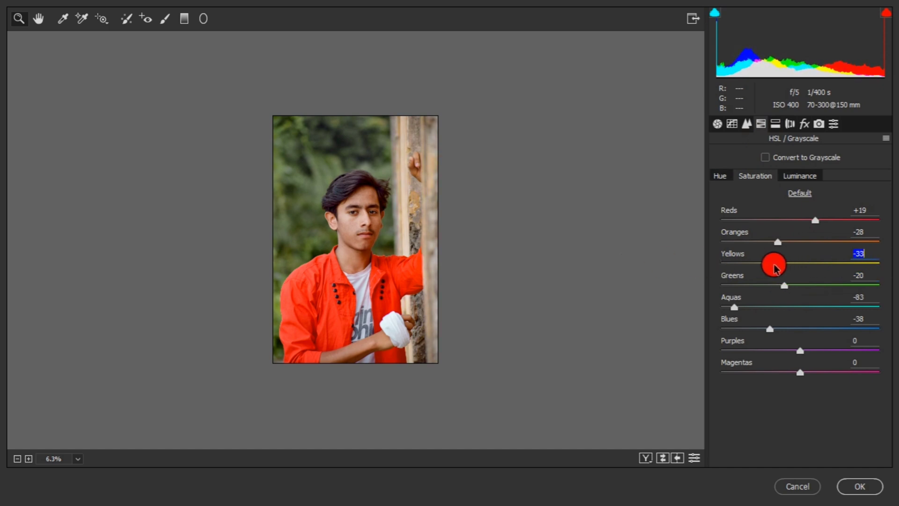
mouse_move(756, 306)
mouse_down()
mouse_move(801, 305)
mouse_move(762, 305)
mouse_up()
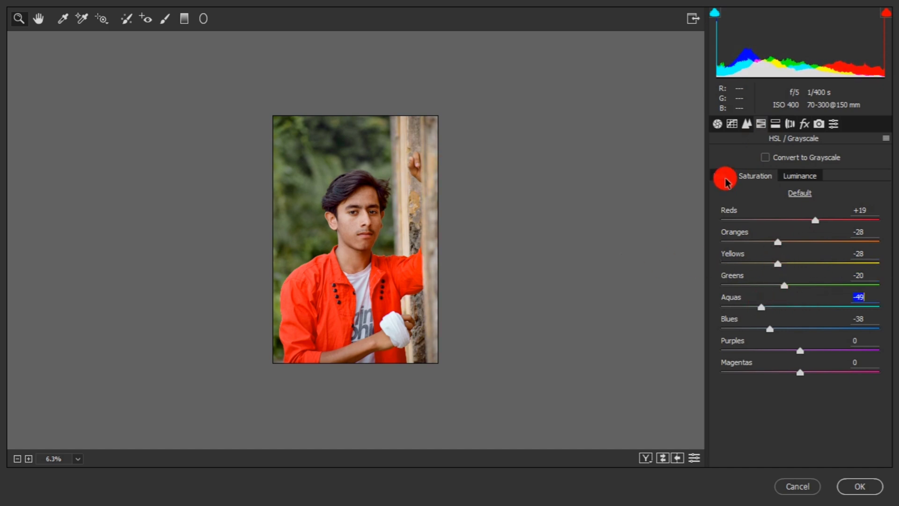
- Readjust the HSL hue to Yellows -43, Greens -30 and Aquas +31, and raise the Blues hue
click(725, 178)
drag(831, 264, 824, 328)
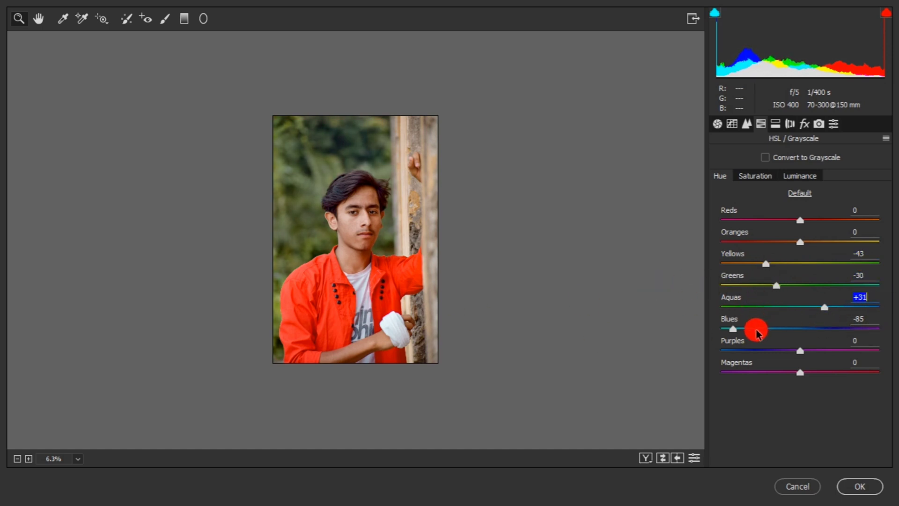
drag(757, 332, 815, 338)
- Add a post-crop vignette with Amount +18 and Midpoint 48, and set the luminance noise reduction to about 34
click(790, 124)
click(804, 124)
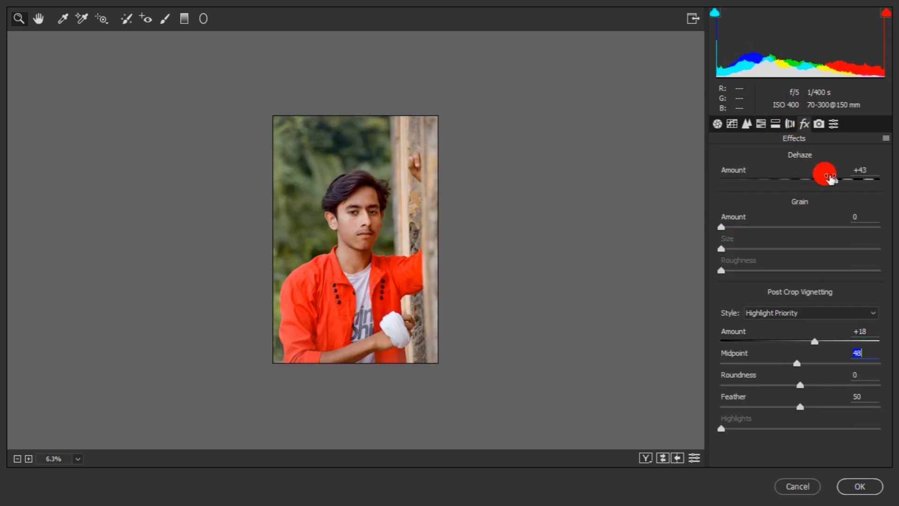
click(759, 124)
click(747, 123)
drag(769, 287, 776, 291)
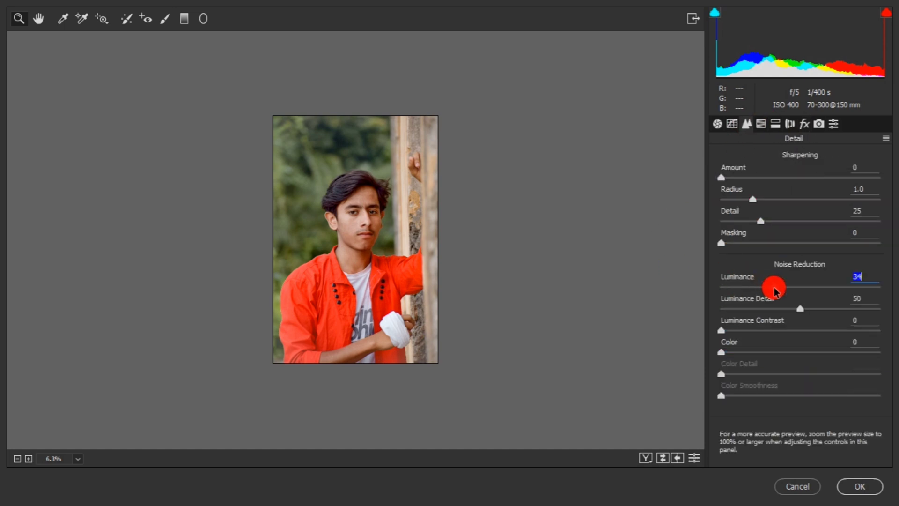
- Apply the Camera Raw adjustments to the layer
click(718, 123)
click(732, 124)
click(718, 124)
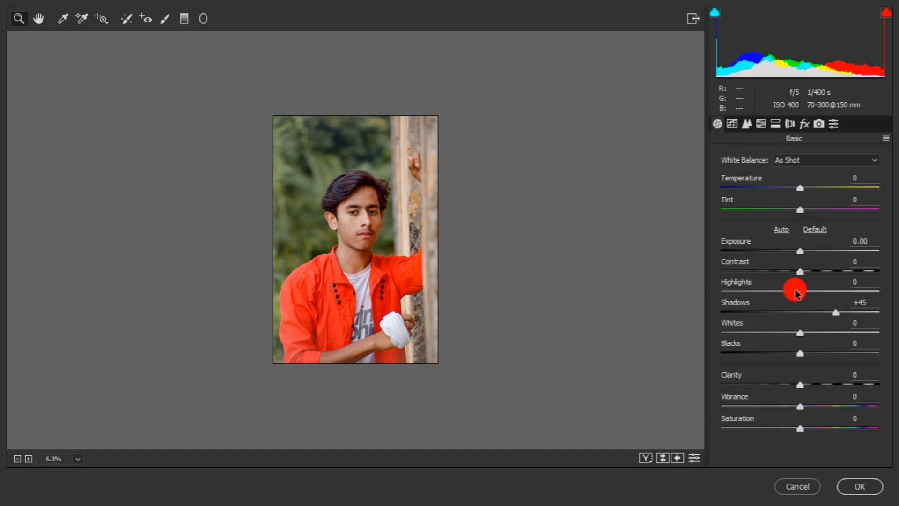
click(861, 492)
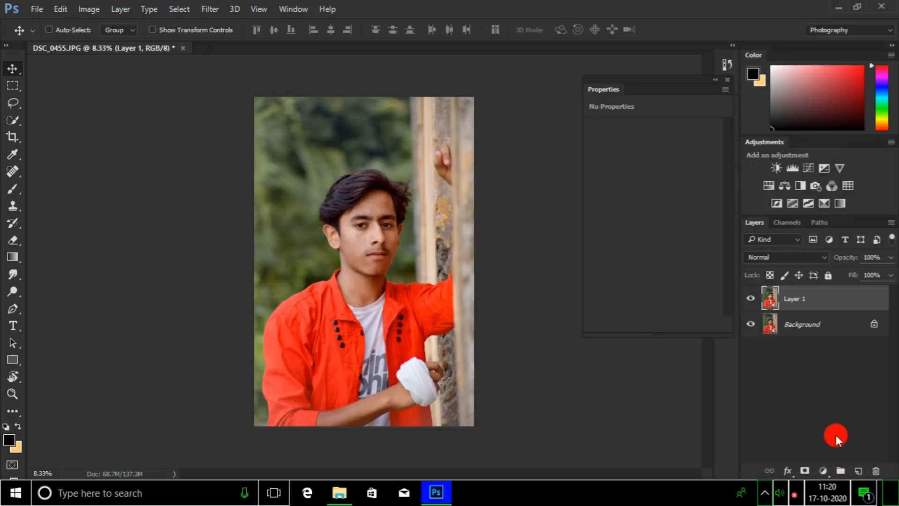
- Compare the edited layer with the original by toggling its visibility, and merge it into the background
click(715, 79)
scroll(364, 229, up, 5)
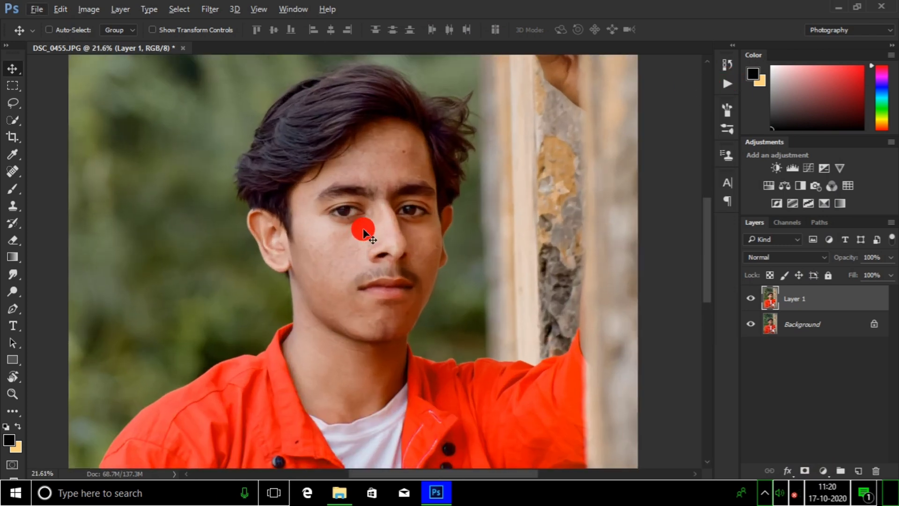
click(751, 299)
click(751, 298)
right_click(796, 299)
click(801, 285)
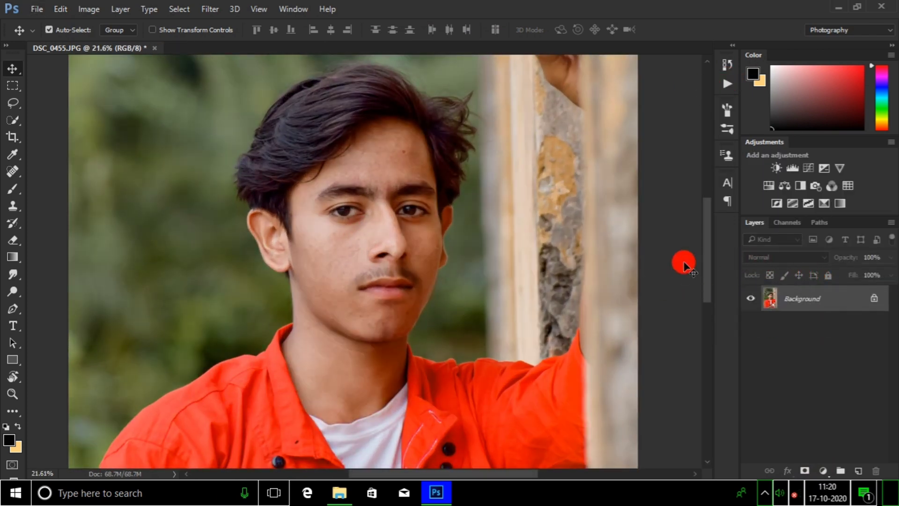
drag(811, 303, 858, 470)
click(37, 9)
click(70, 129)
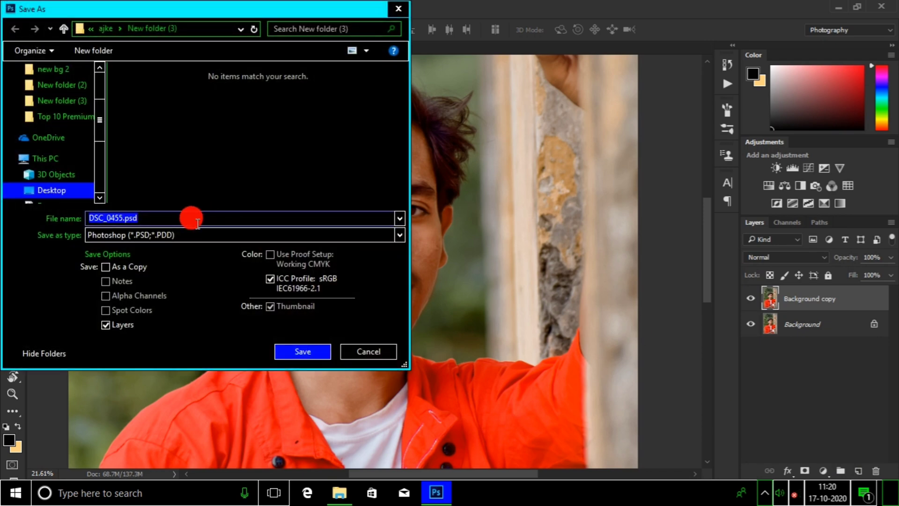
key(Escape)
right_click(805, 298)
click(836, 284)
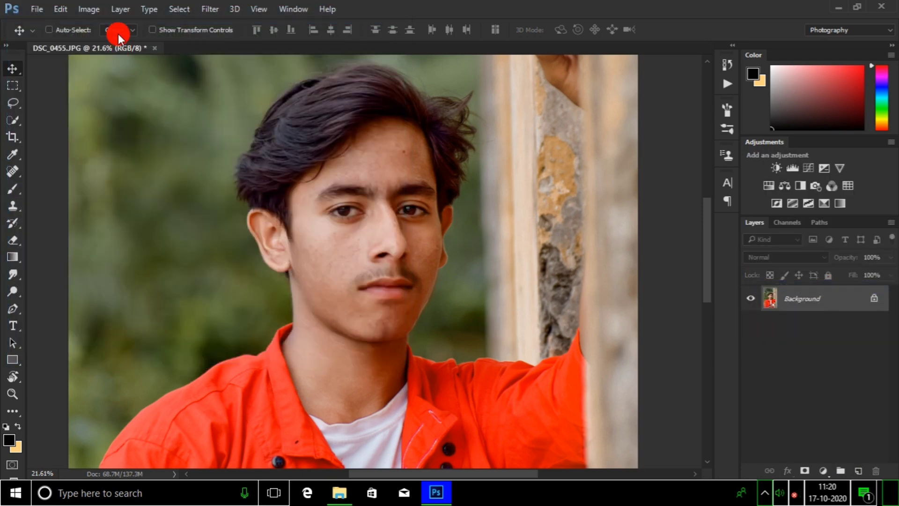
- Save the merged photo as a JPEG named DSC_0455.jpg6768 in New folder (3)
click(38, 8)
click(67, 130)
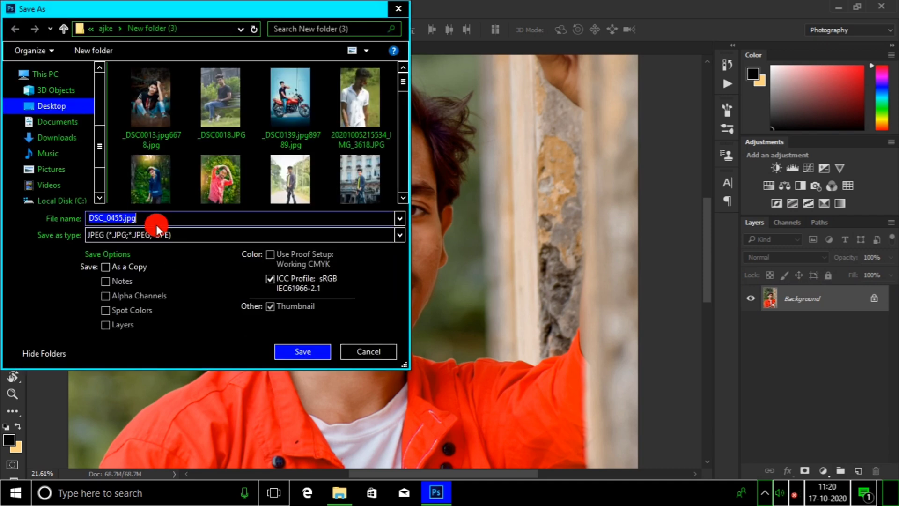
click(148, 216)
text(6768)
key(Return)
key(Return)
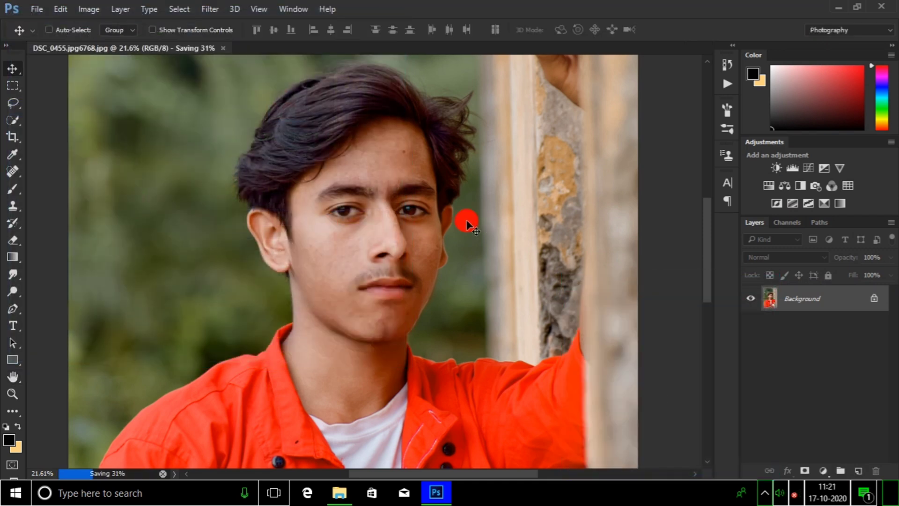
- Duplicate the background layer and open the copy in the Imagenomic Portraiture filter
drag(819, 299, 858, 470)
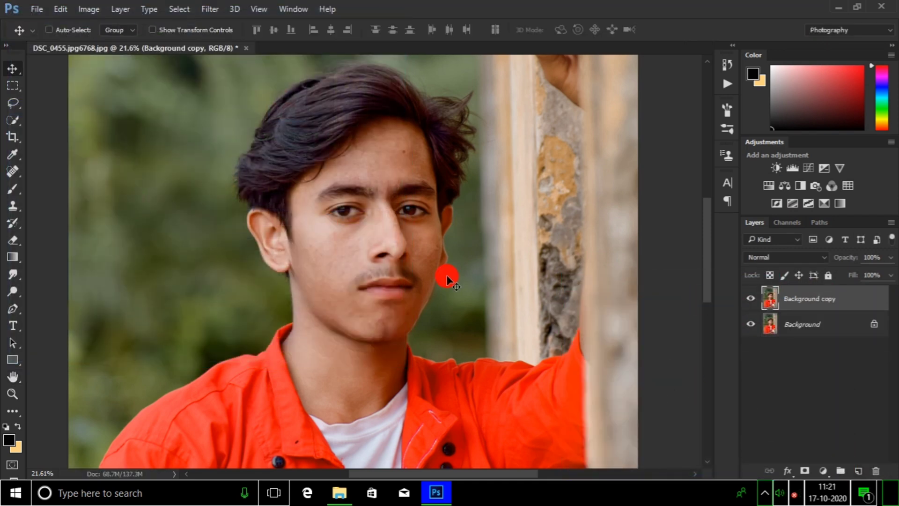
scroll(383, 174, up, 1)
scroll(358, 172, up, 2)
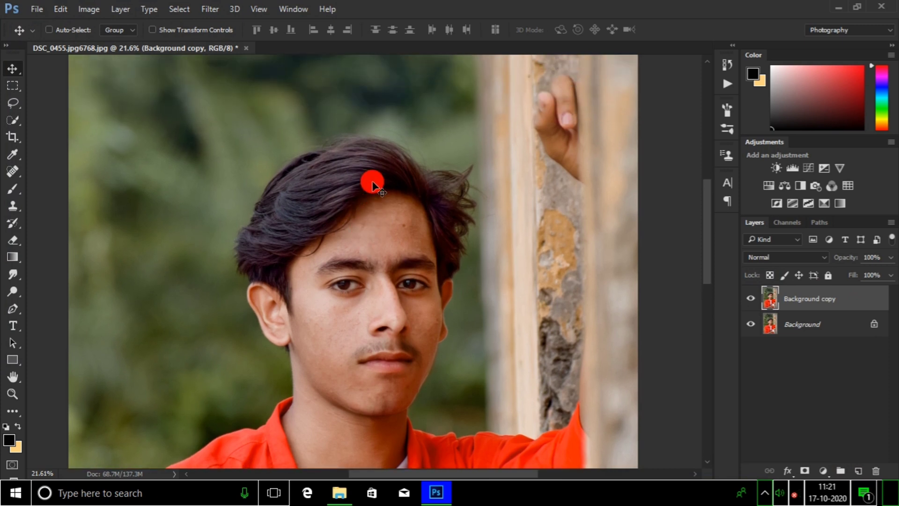
scroll(373, 185, down, 5)
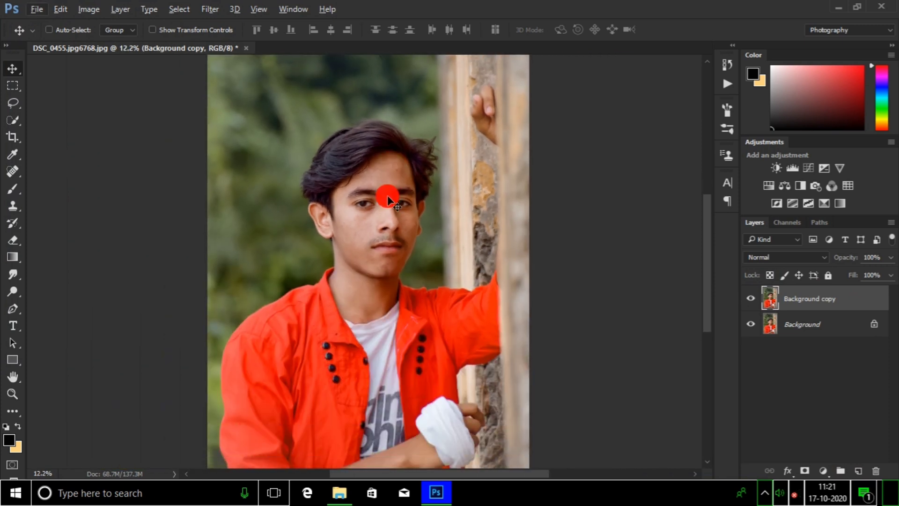
scroll(387, 195, up, 1)
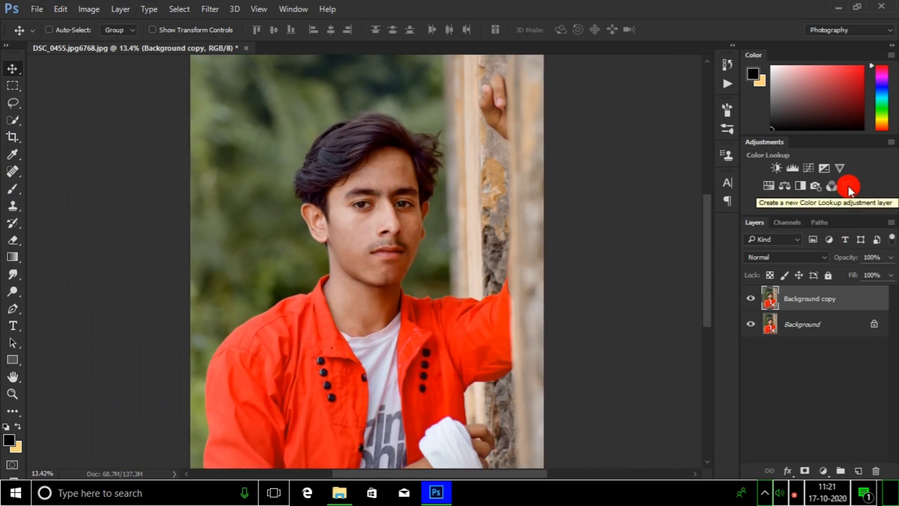
scroll(484, 210, down, 2)
scroll(345, 195, up, 6)
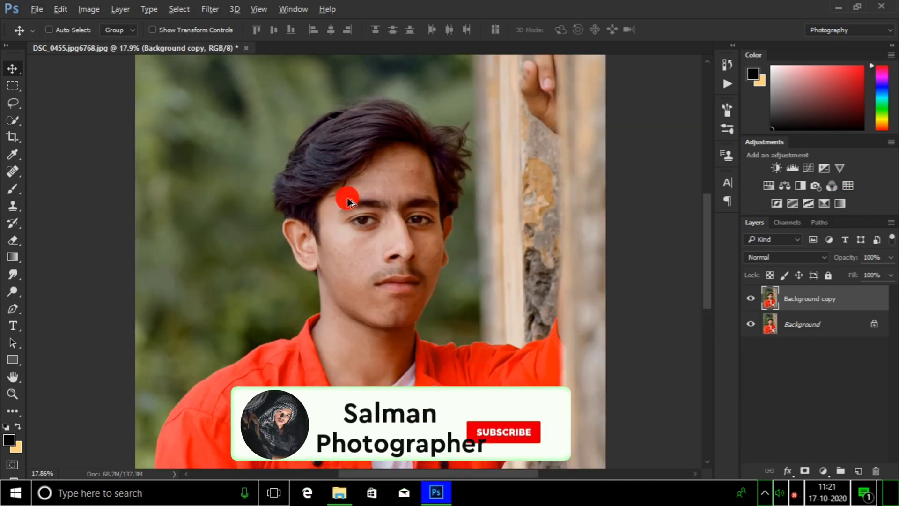
scroll(451, 196, up, 1)
click(210, 9)
mouse_move(366, 283)
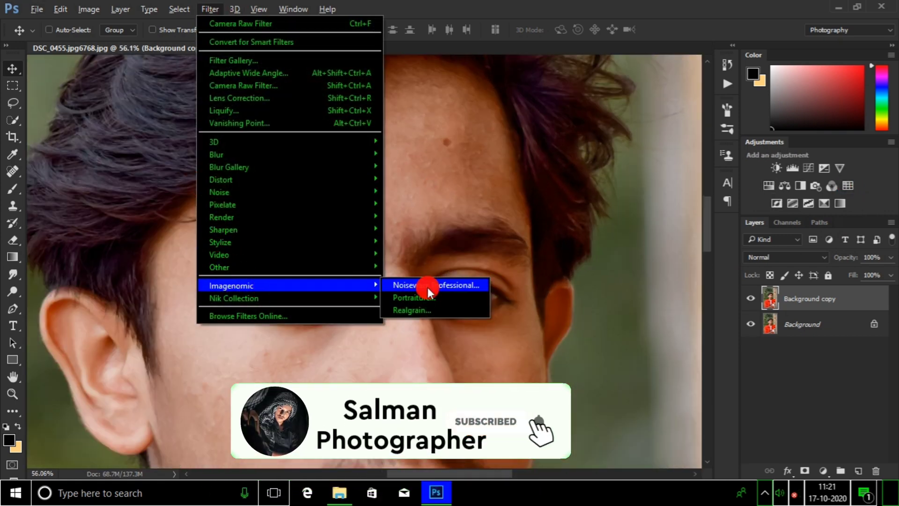
click(451, 298)
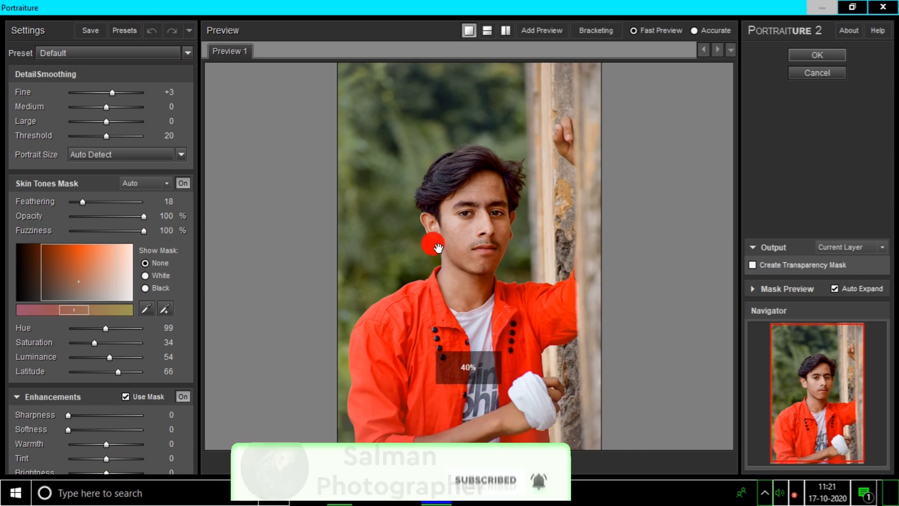
- Apply the Portraiture smoothing to the duplicated layer and merge it into the background
click(817, 55)
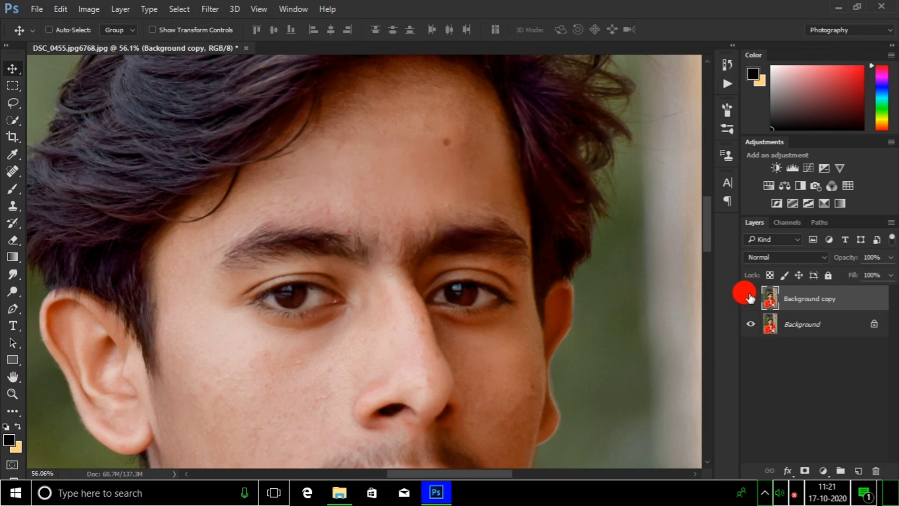
right_click(769, 298)
click(839, 283)
- Duplicate the background layer and remove the mole on the forehead with the Spot Healing Brush
key(ctrl+j)
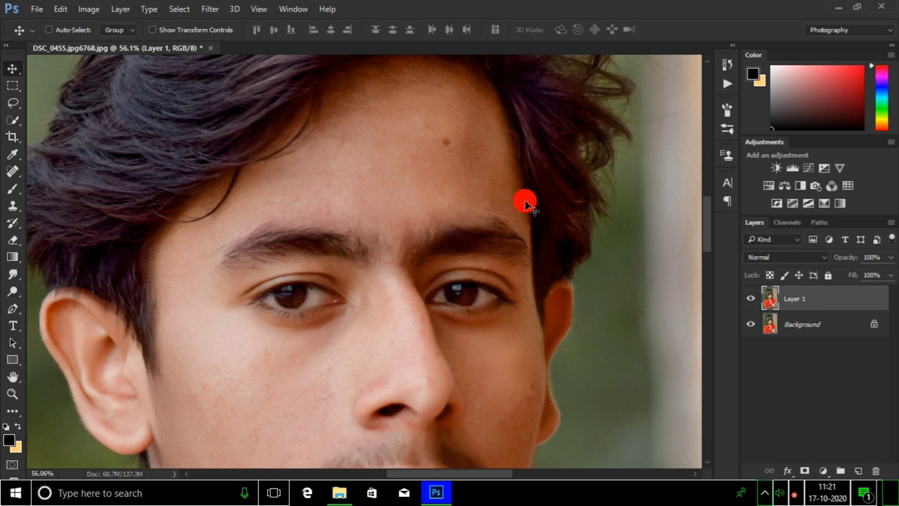
scroll(526, 203, up, 1)
click(13, 188)
click(61, 221)
scroll(450, 209, up, 2)
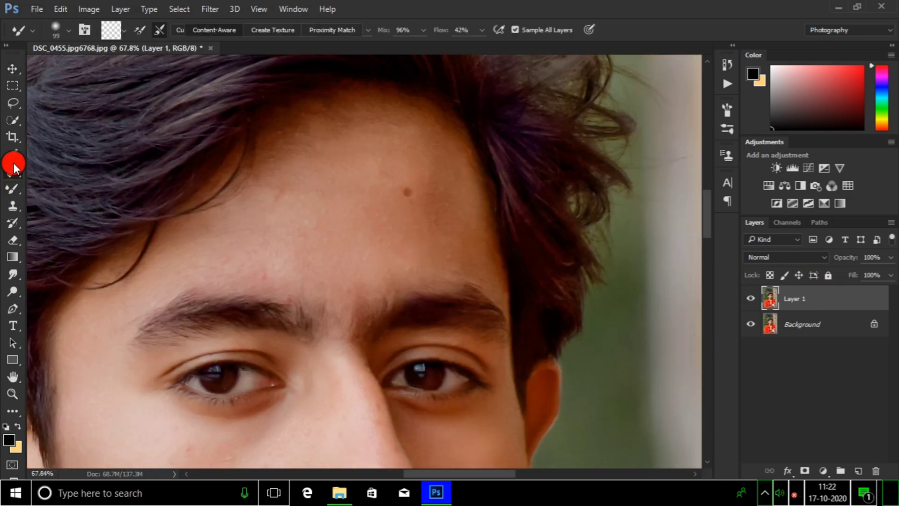
click(13, 167)
click(408, 192)
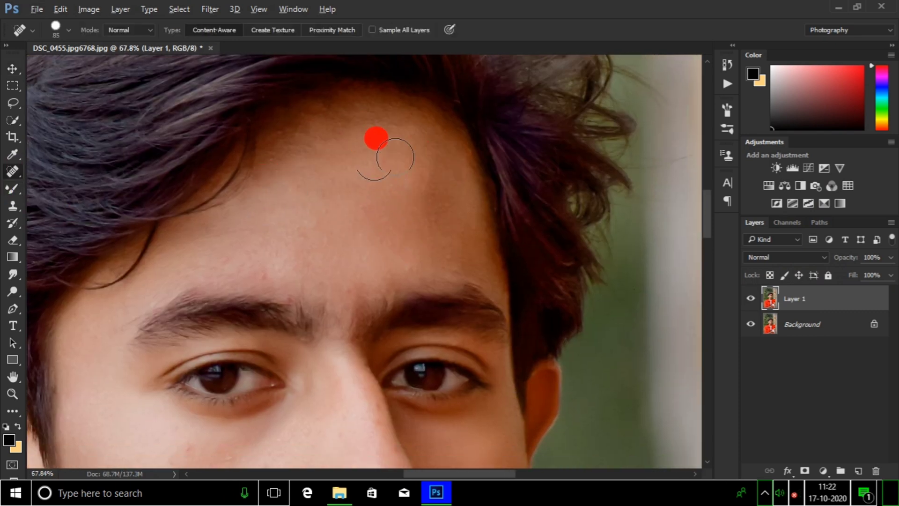
- Reduce the Spot Healing Brush size to 38 and merge the healed layer into the background
scroll(391, 182, down, 3)
scroll(395, 197, down, 1)
key(bracketleft)
key(bracketleft)
key(bracketleft)
key(bracketleft)
key(bracketleft)
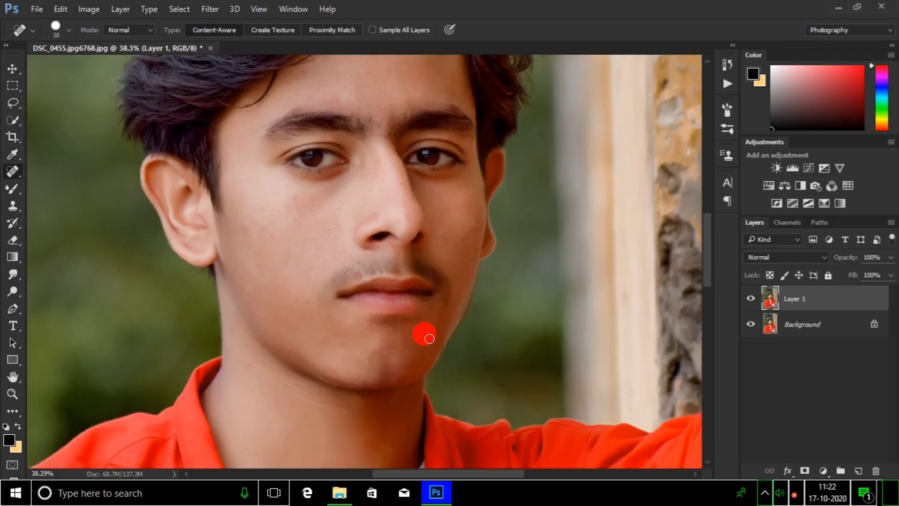
scroll(468, 238, down, 6)
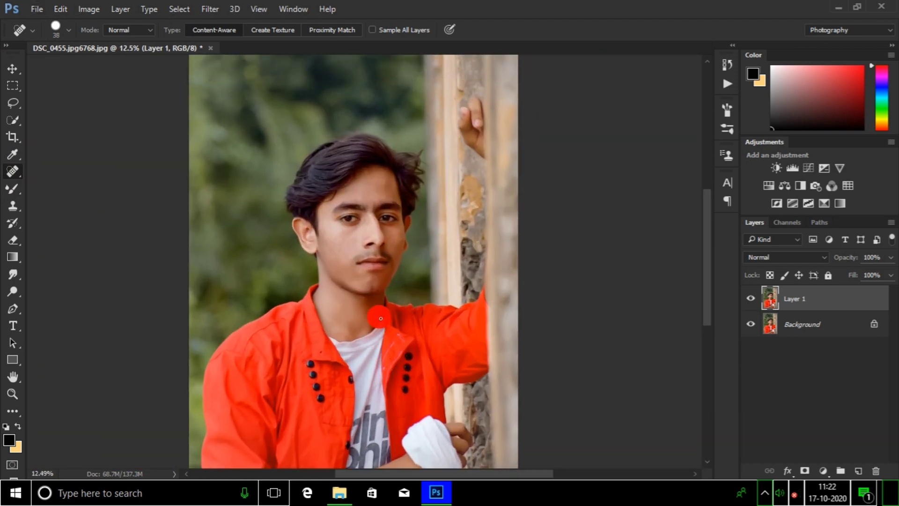
right_click(819, 324)
click(812, 286)
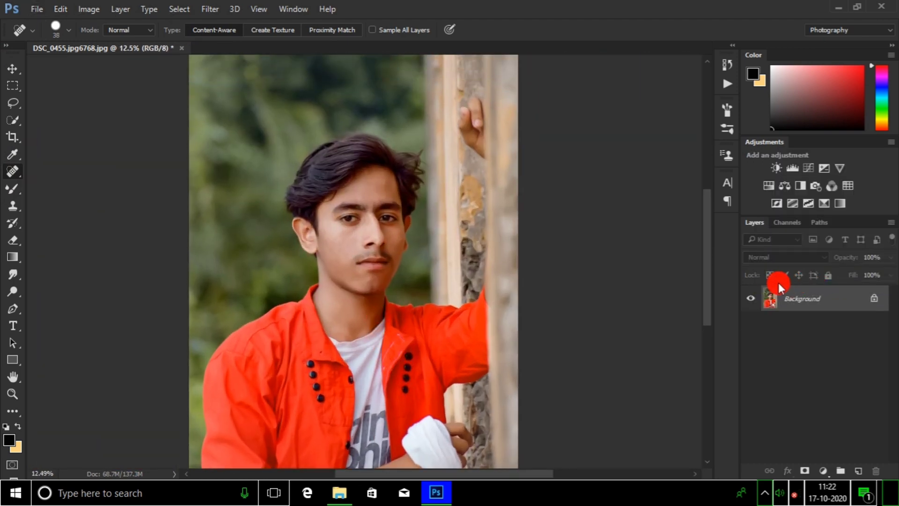
- Duplicate the background layer and start smoothing the skin under the eye and on the ear-side cheek with the Mixer Brush
drag(795, 301, 859, 471)
scroll(371, 227, up, 6)
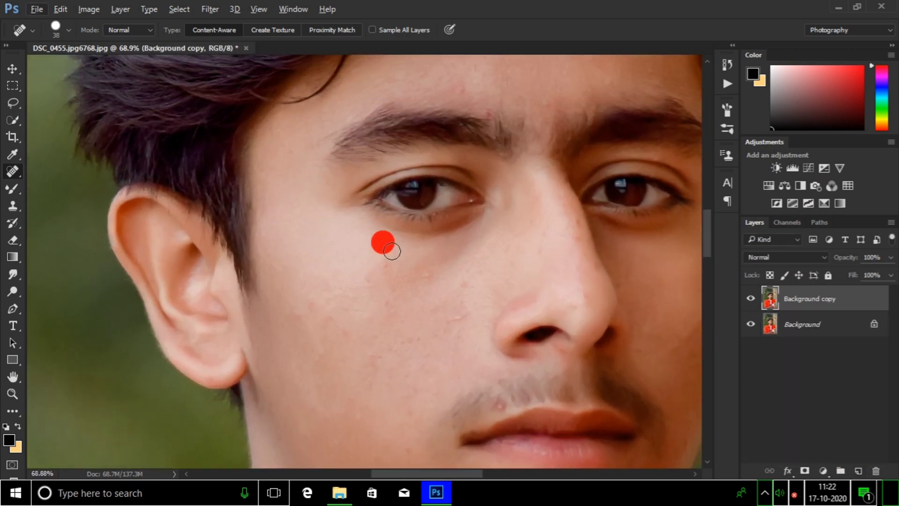
click(12, 188)
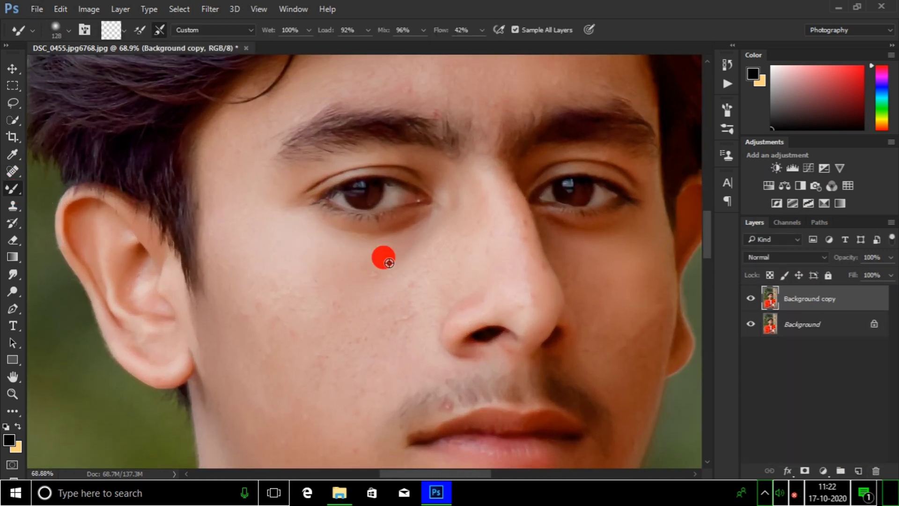
right_click(382, 255)
alt+right_click(361, 259)
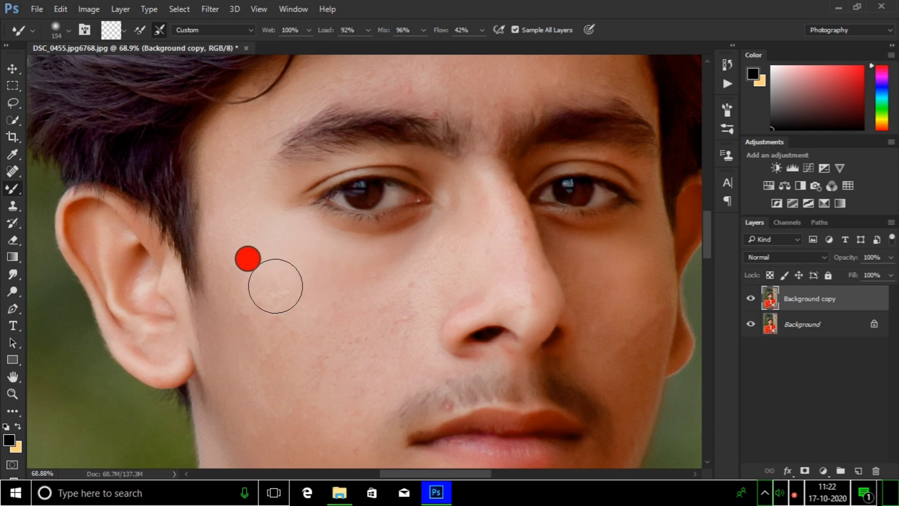
scroll(215, 254, down, 2)
alt+right_click(287, 319)
alt+right_click(261, 267)
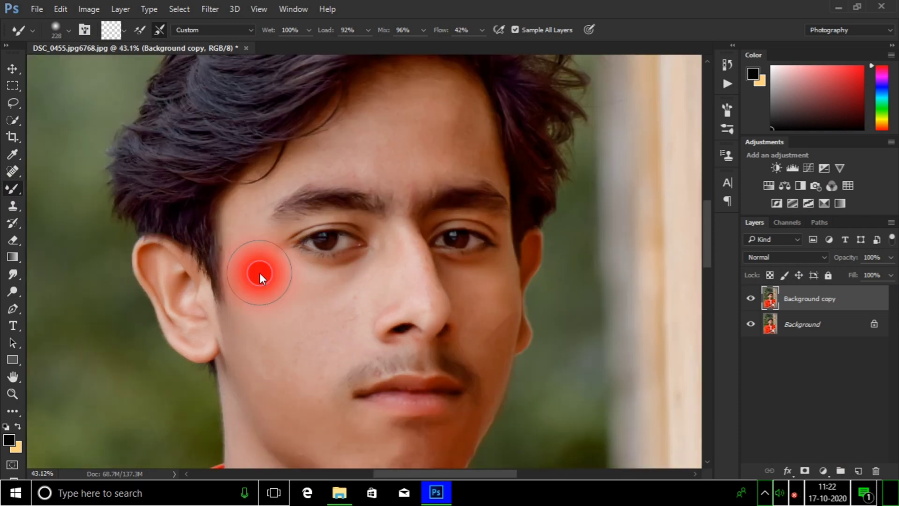
scroll(237, 237, down, 2)
alt+right_click(278, 272)
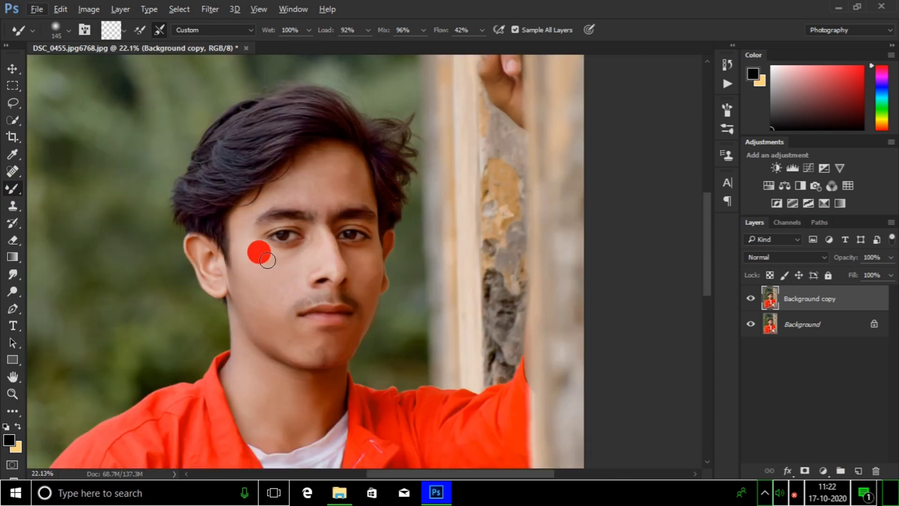
- Blend the skin from the cheek down to the jaw with the Mixer Brush, adjusting the brush size to each area
alt+right_click(271, 263)
mouse_move(286, 253)
mouse_down()
mouse_move(270, 285)
mouse_move(299, 276)
mouse_move(278, 293)
mouse_move(251, 287)
mouse_move(230, 256)
mouse_up()
alt+right_click(277, 264)
alt+right_click(275, 318)
mouse_move(276, 317)
mouse_down()
mouse_move(277, 290)
mouse_move(262, 313)
mouse_move(288, 292)
mouse_move(275, 334)
mouse_up()
alt+right_click(270, 317)
alt+right_click(292, 343)
- Smooth the skin around the chin and below the mouth with the Mixer Brush
scroll(351, 337, up, 4)
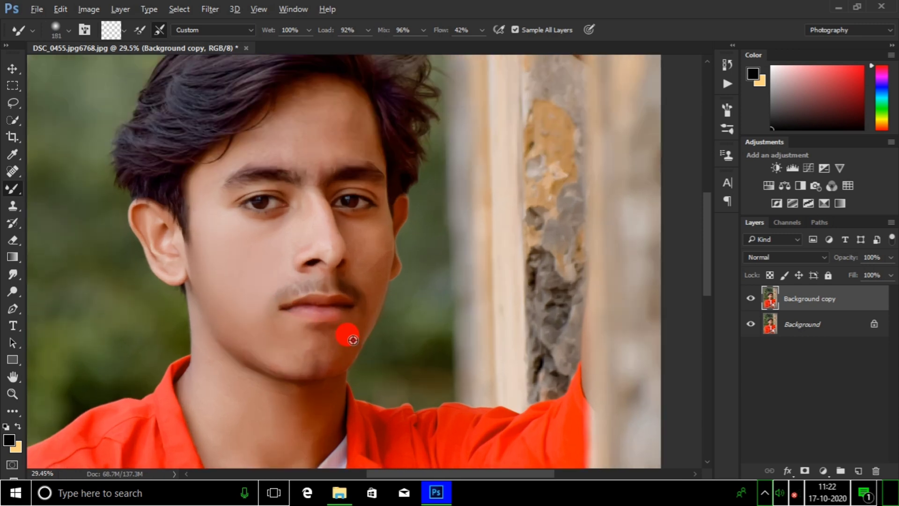
alt+right_click(309, 347)
mouse_move(291, 358)
mouse_down()
mouse_move(300, 337)
mouse_move(311, 356)
mouse_move(340, 337)
mouse_move(290, 336)
mouse_up()
scroll(290, 336, down, 7)
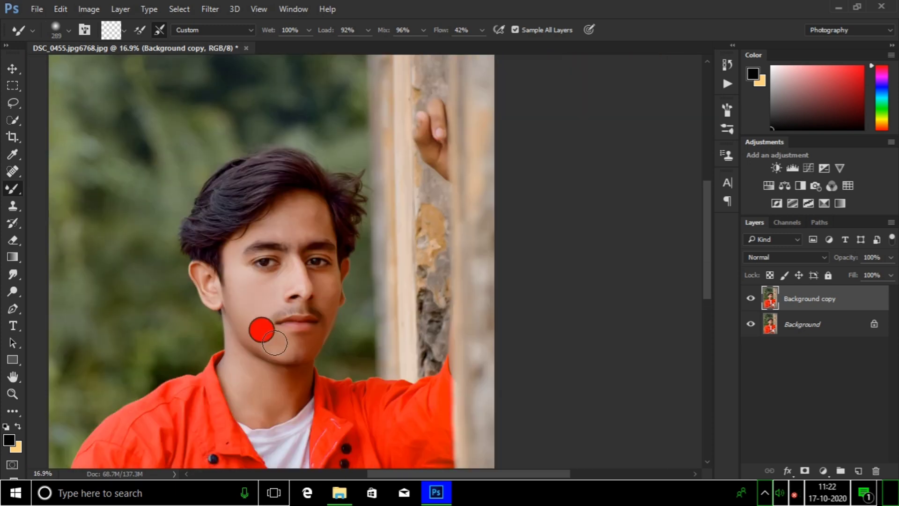
scroll(293, 306, up, 6)
alt+right_click(292, 310)
- Smooth the nose and the cheek on its shaded side with a smaller Mixer Brush
scroll(302, 311, up, 10)
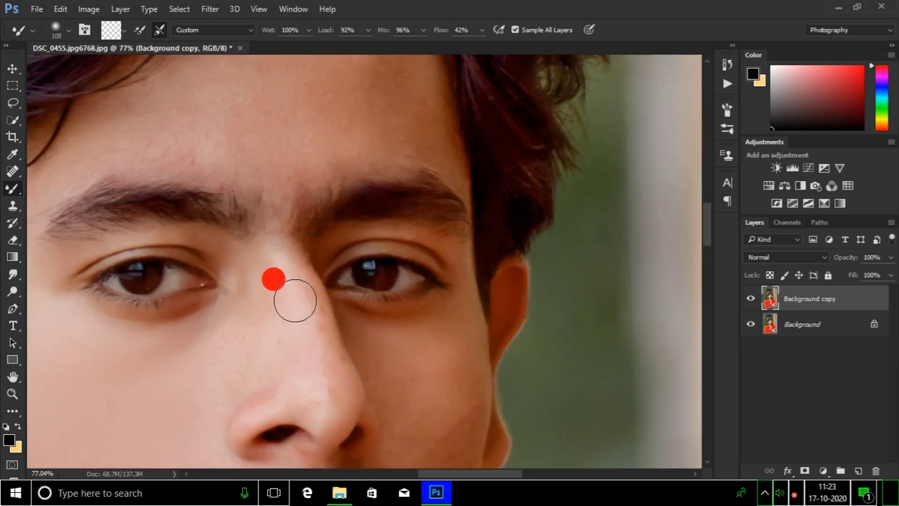
mouse_move(294, 288)
mouse_down()
mouse_move(314, 342)
mouse_move(298, 278)
mouse_move(285, 359)
mouse_move(259, 349)
mouse_move(230, 362)
mouse_move(220, 388)
mouse_move(234, 402)
mouse_up()
scroll(234, 402, down, 2)
mouse_move(282, 334)
mouse_down()
mouse_move(256, 334)
mouse_move(323, 347)
mouse_move(303, 223)
mouse_move(332, 298)
mouse_move(277, 206)
mouse_move(441, 267)
mouse_move(426, 367)
mouse_move(350, 271)
mouse_move(353, 281)
mouse_up()
scroll(359, 237, up, 1)
scroll(350, 271, down, 3)
mouse_move(399, 339)
mouse_down()
mouse_move(388, 343)
mouse_move(386, 365)
mouse_move(375, 362)
mouse_up()
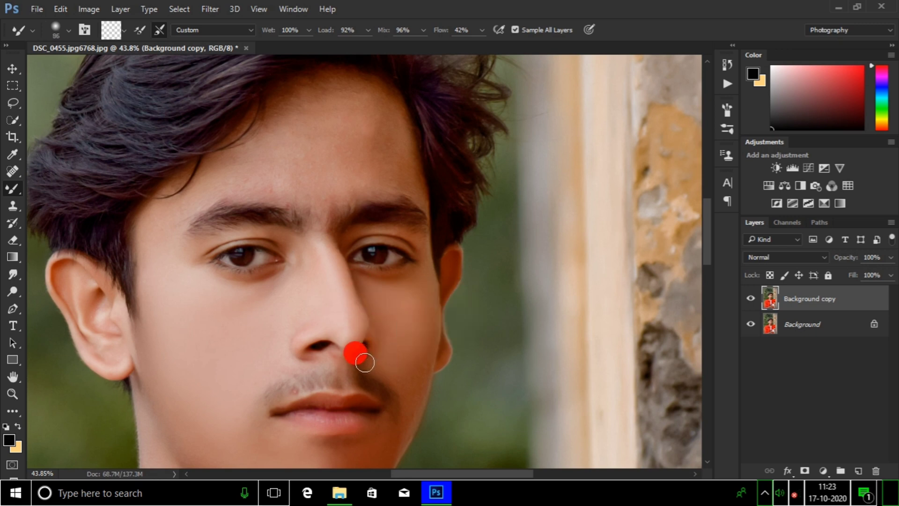
- Blend the skin around the upper lip and the shaded cheek with the Mixer Brush
mouse_move(316, 366)
mouse_down()
mouse_move(422, 373)
mouse_move(412, 378)
mouse_move(372, 363)
mouse_move(416, 346)
mouse_move(422, 375)
mouse_up()
scroll(407, 365, down, 3)
scroll(406, 393, down, 2)
scroll(406, 397, up, 1)
scroll(405, 397, up, 1)
scroll(402, 398, up, 3)
scroll(397, 323, up, 3)
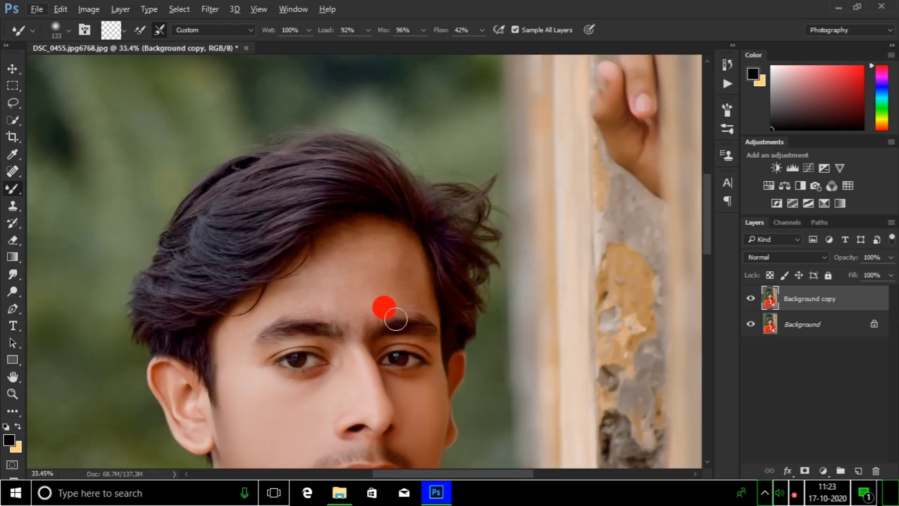
- Smooth the forehead from the brows to the hairline with Mixer Brush strokes, varying the brush size
drag(394, 323, 399, 324)
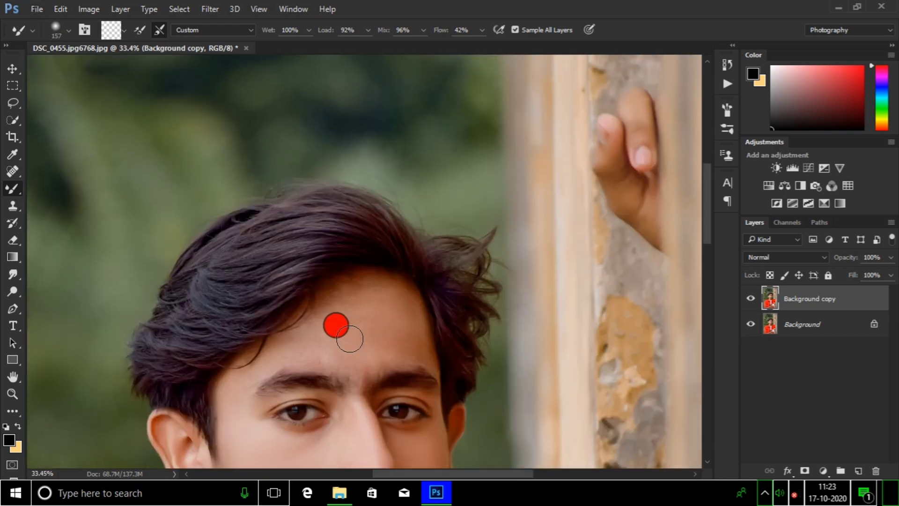
mouse_move(336, 324)
mouse_down()
mouse_move(335, 347)
mouse_move(340, 327)
mouse_move(401, 293)
mouse_move(431, 354)
mouse_up()
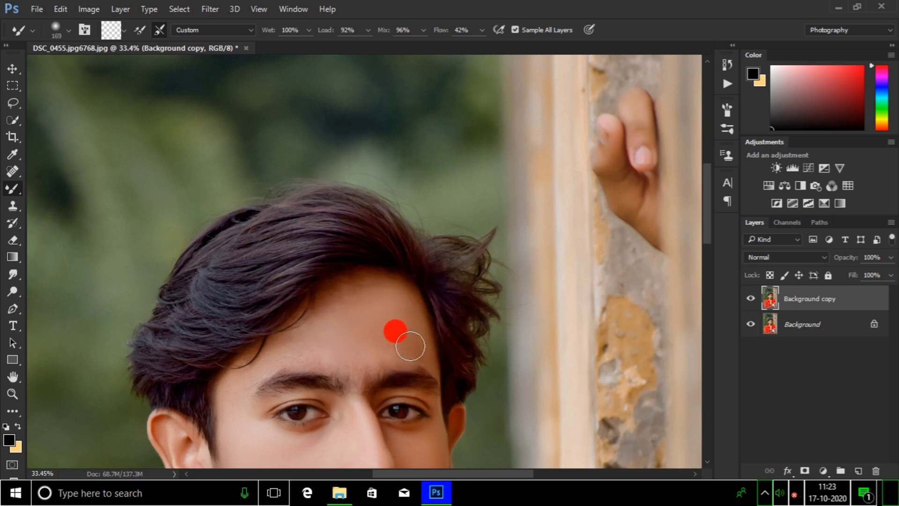
mouse_move(408, 298)
mouse_down()
mouse_move(368, 289)
mouse_move(328, 312)
mouse_move(372, 302)
mouse_move(349, 301)
mouse_up()
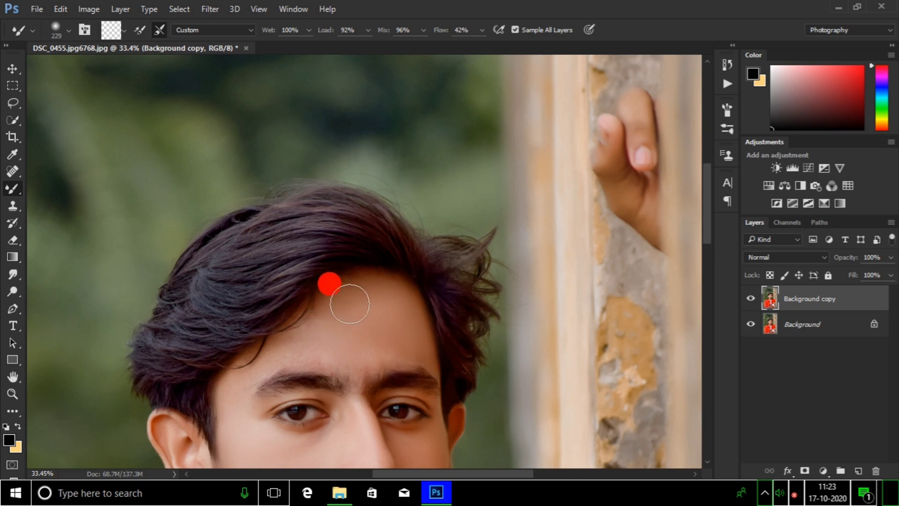
mouse_move(319, 356)
mouse_down()
mouse_move(309, 330)
mouse_move(395, 328)
mouse_up()
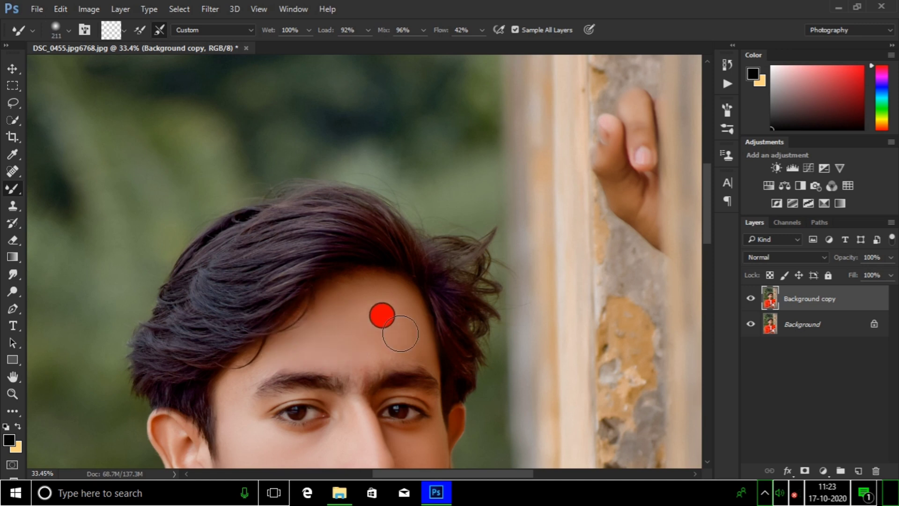
drag(346, 364, 350, 365)
drag(394, 336, 409, 338)
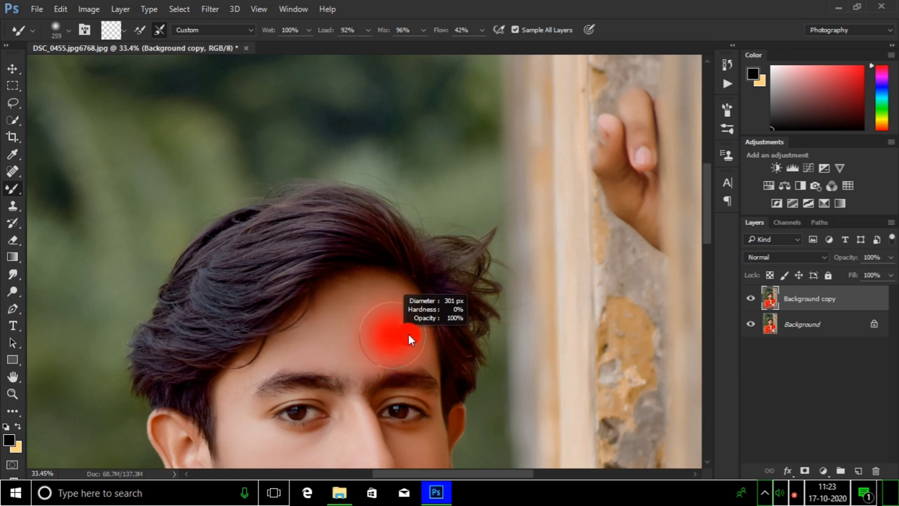
mouse_move(370, 306)
mouse_down()
mouse_move(352, 307)
mouse_move(392, 308)
mouse_move(404, 324)
mouse_move(360, 300)
mouse_up()
scroll(385, 345, down, 2)
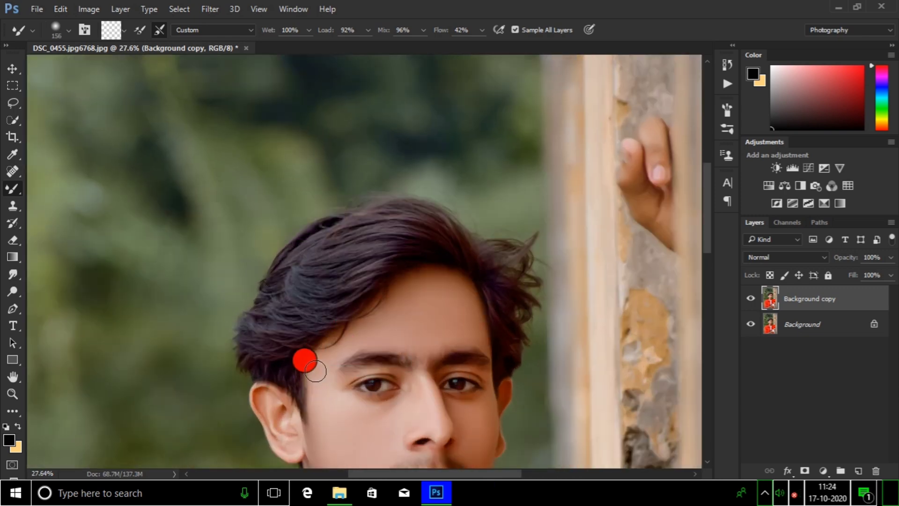
- Smooth the skin at the temple and around the ear with the Mixer Brush
drag(315, 371, 330, 371)
scroll(363, 340, down, 4)
scroll(299, 285, up, 10)
mouse_move(301, 271)
mouse_down()
mouse_move(289, 269)
mouse_move(223, 161)
mouse_up()
scroll(248, 159, down, 7)
scroll(323, 276, down, 2)
- Smooth the neck and the skin below the chin with the Mixer Brush at size 226
mouse_move(328, 300)
mouse_down()
mouse_move(355, 303)
mouse_move(315, 254)
mouse_up()
drag(334, 224, 364, 223)
drag(374, 318, 387, 318)
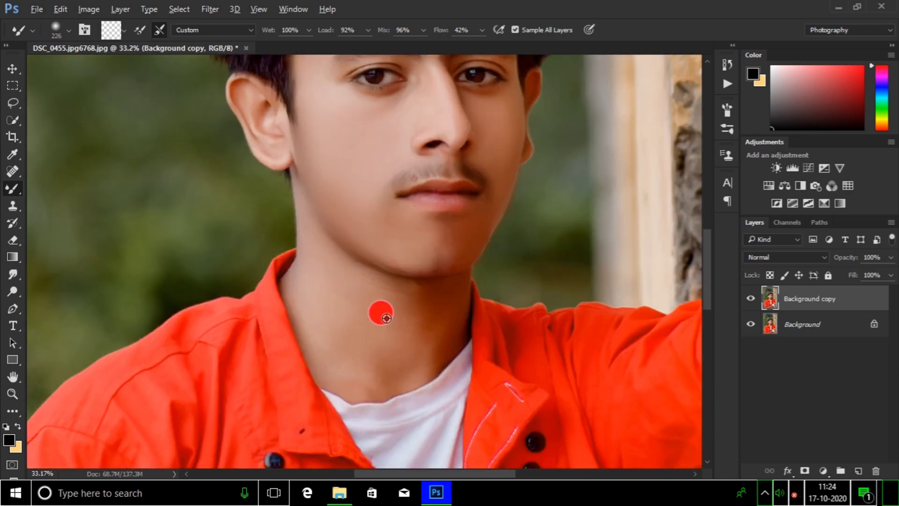
mouse_move(345, 284)
mouse_down()
mouse_move(416, 293)
mouse_move(425, 320)
mouse_move(447, 290)
mouse_move(427, 240)
mouse_up()
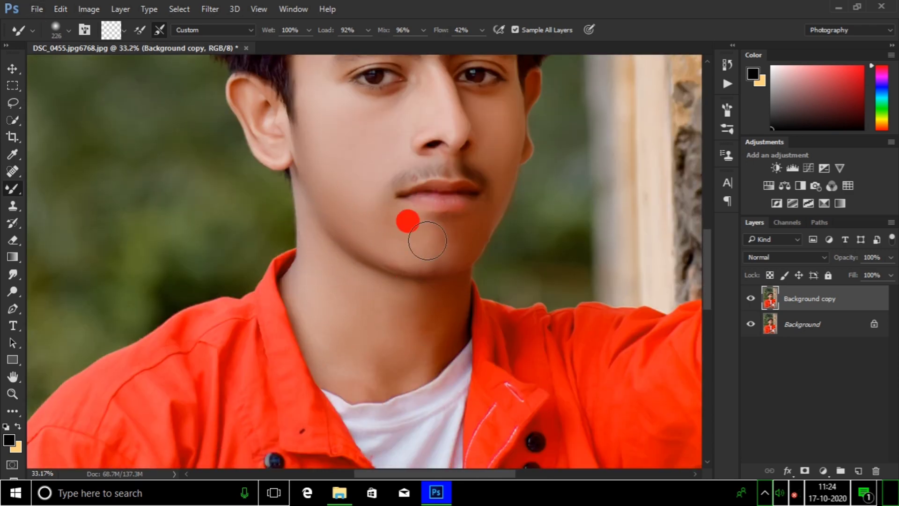
scroll(429, 239, up, 3)
scroll(425, 231, down, 1)
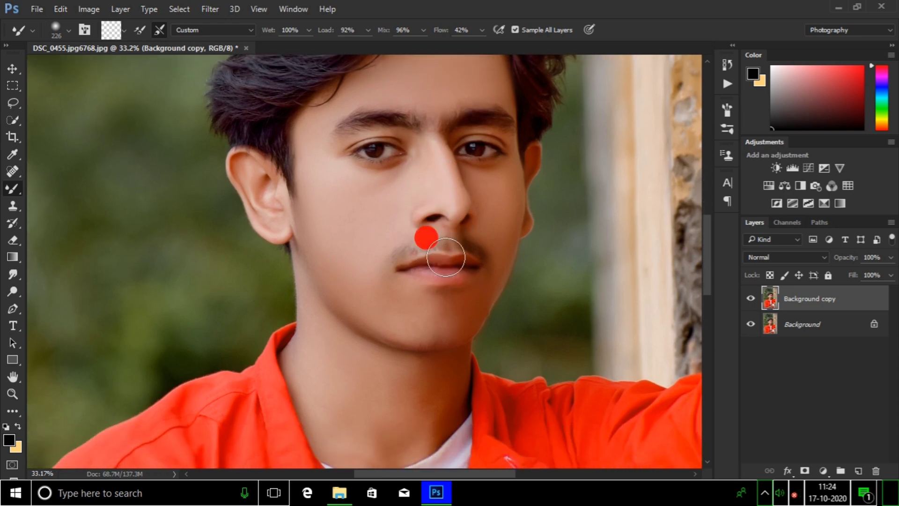
scroll(446, 258, down, 1)
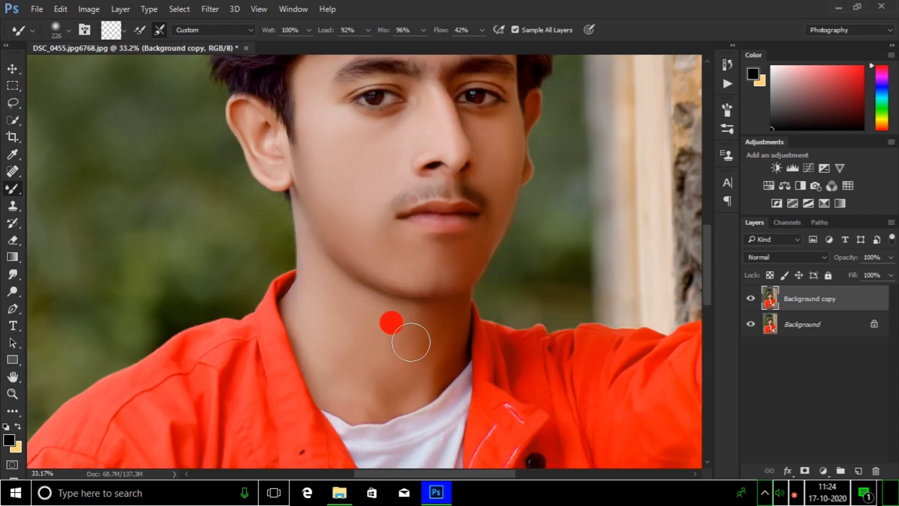
drag(403, 377, 445, 378)
- Smooth the skin of the bare forearm with the Mixer Brush at size 370
scroll(418, 368, down, 4)
scroll(447, 406, down, 4)
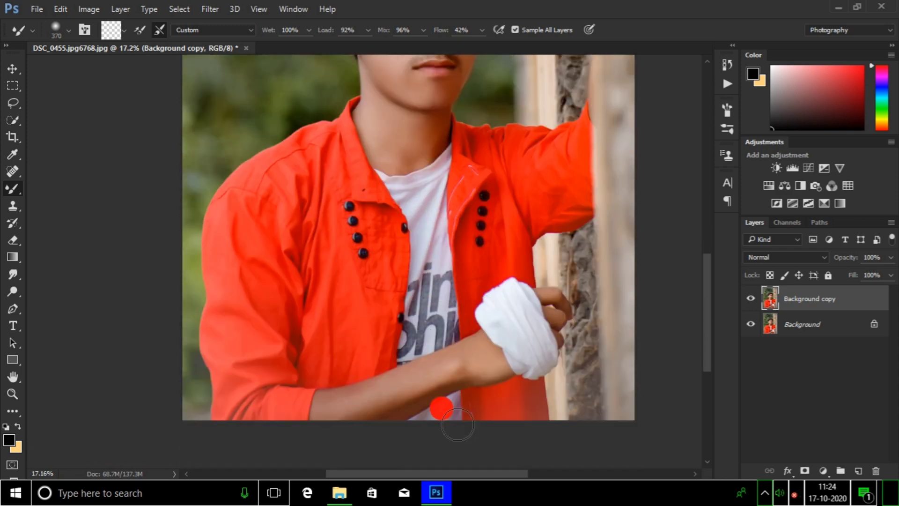
scroll(421, 408, up, 3)
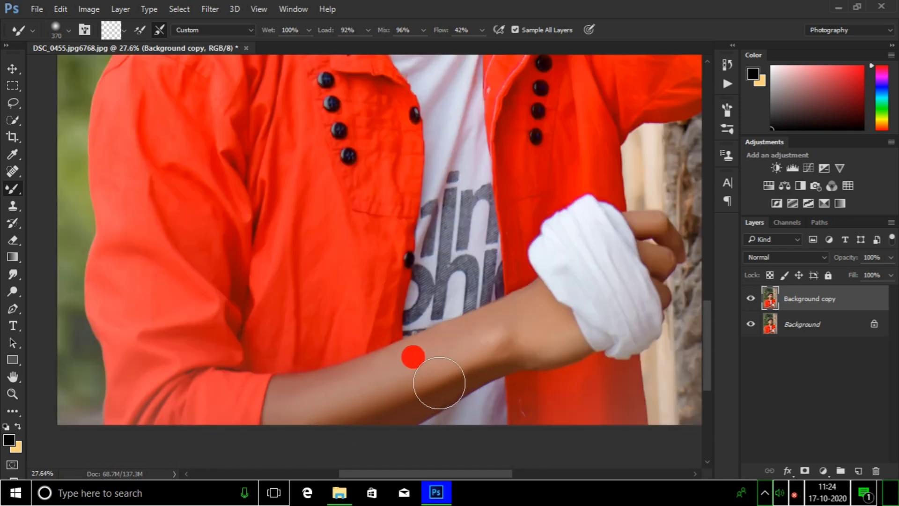
scroll(403, 366, down, 4)
scroll(616, 172, up, 3)
scroll(503, 107, up, 1)
scroll(542, 209, down, 3)
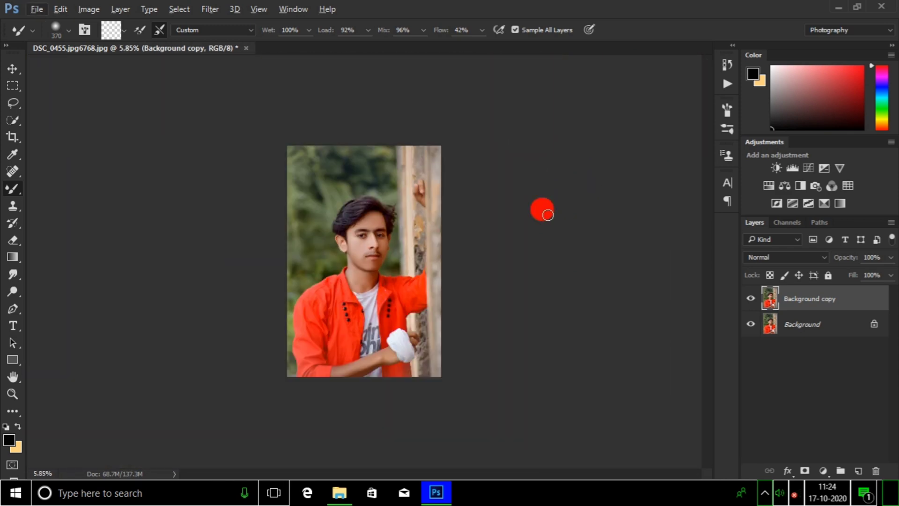
- Compare the smoothed layer with the original, set its fill to 87%, and merge it into the background
scroll(544, 240, up, 1)
click(749, 300)
scroll(411, 233, up, 2)
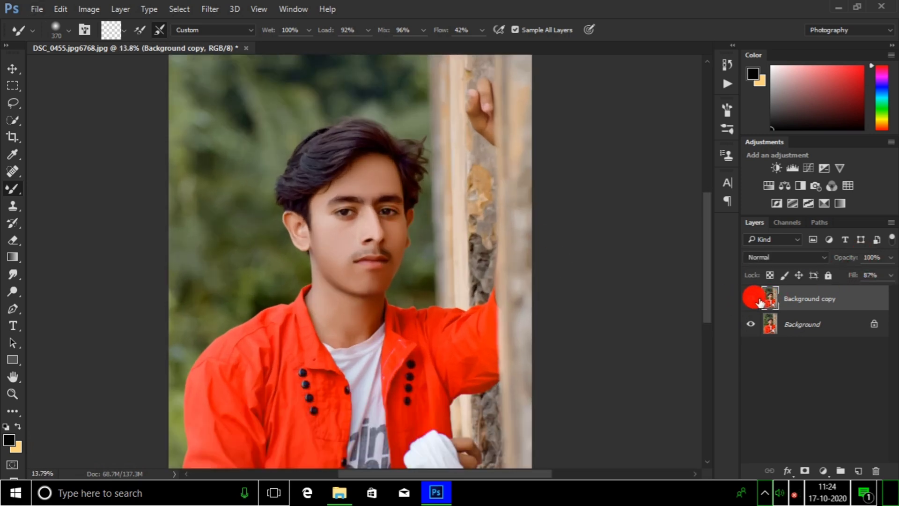
right_click(806, 300)
click(834, 267)
- Duplicate the background layer and brighten the skin below the eye with the Dodge tool, adjusting its tonal range and exposure
scroll(301, 255, up, 4)
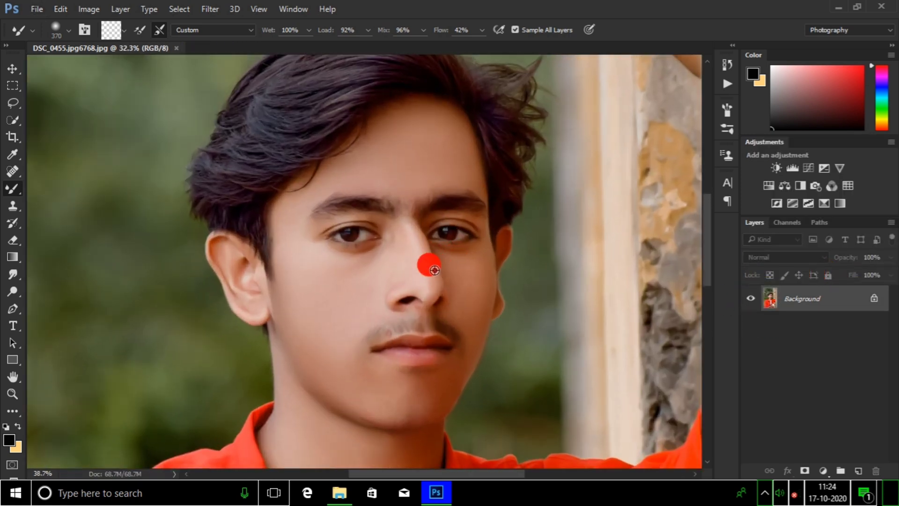
scroll(435, 270, up, 2)
key(ctrl+j)
scroll(287, 277, up, 1)
click(13, 291)
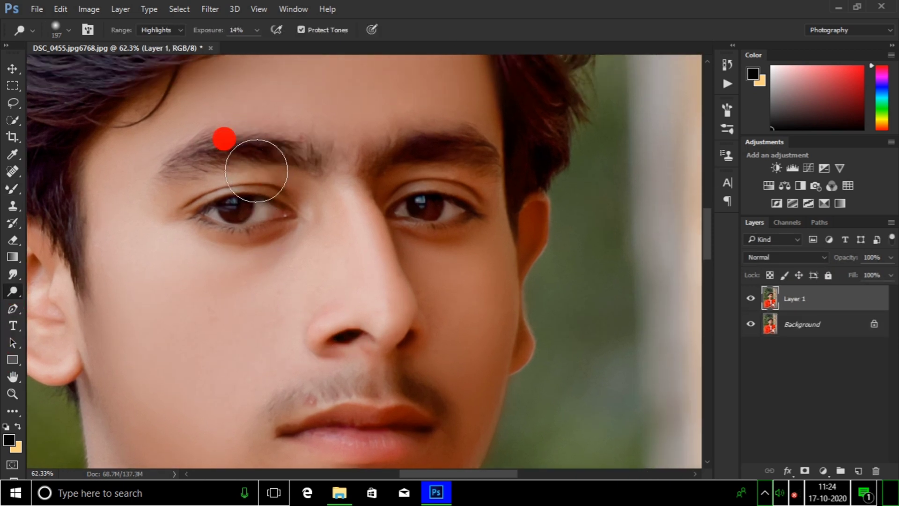
scroll(224, 139, up, 1)
click(160, 29)
click(167, 44)
drag(194, 31, 200, 33)
drag(281, 257, 198, 227)
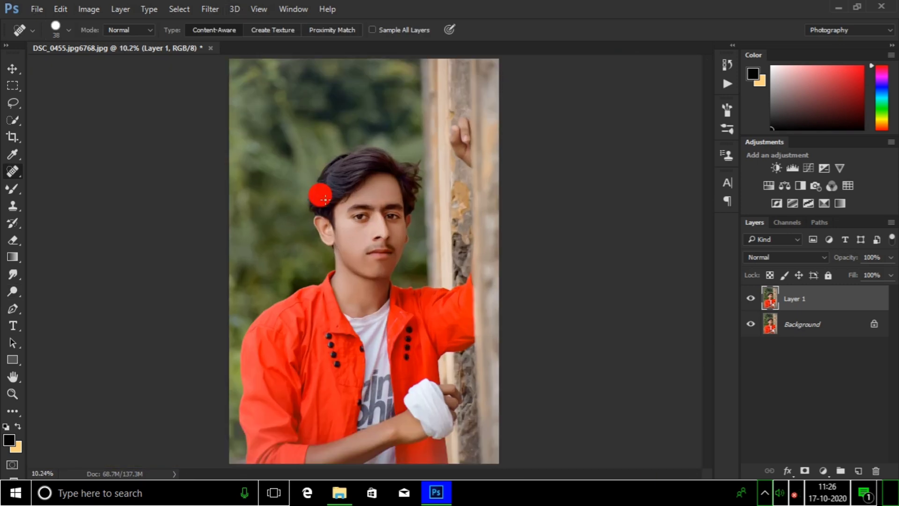
- Open the duplicated layer in the Camera Raw Filter
scroll(325, 199, up, 1)
click(209, 9)
click(251, 115)
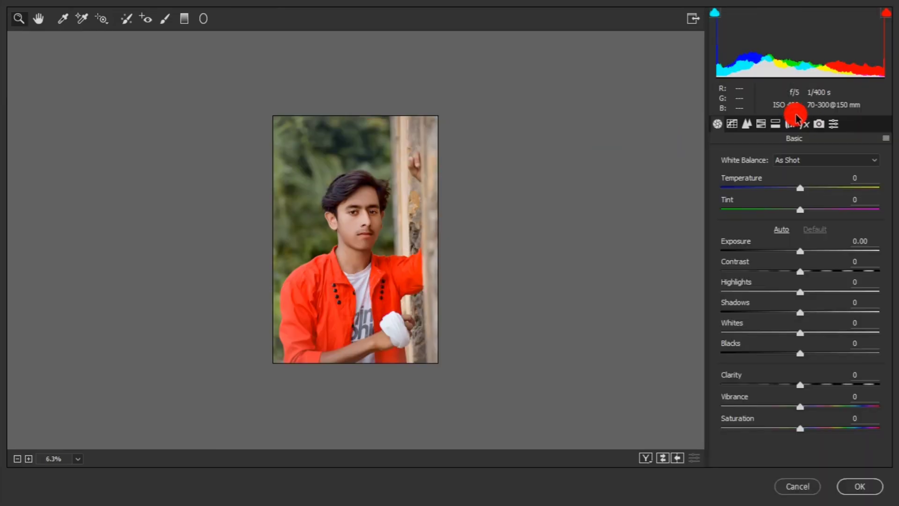
- Add a post-crop vignette with amount -16 and midpoint 39
click(804, 124)
mouse_move(792, 341)
mouse_down()
mouse_move(772, 343)
mouse_move(781, 337)
mouse_move(755, 331)
mouse_move(829, 329)
mouse_move(783, 328)
mouse_up()
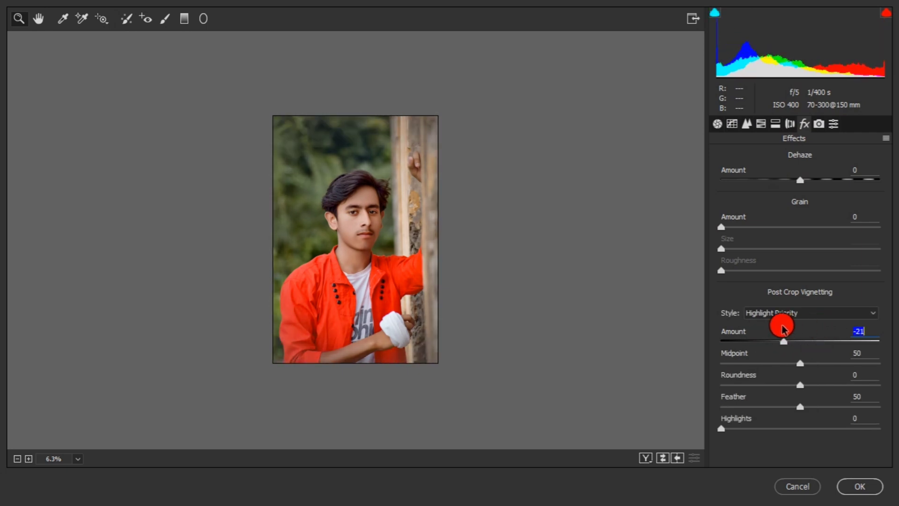
drag(798, 361, 791, 359)
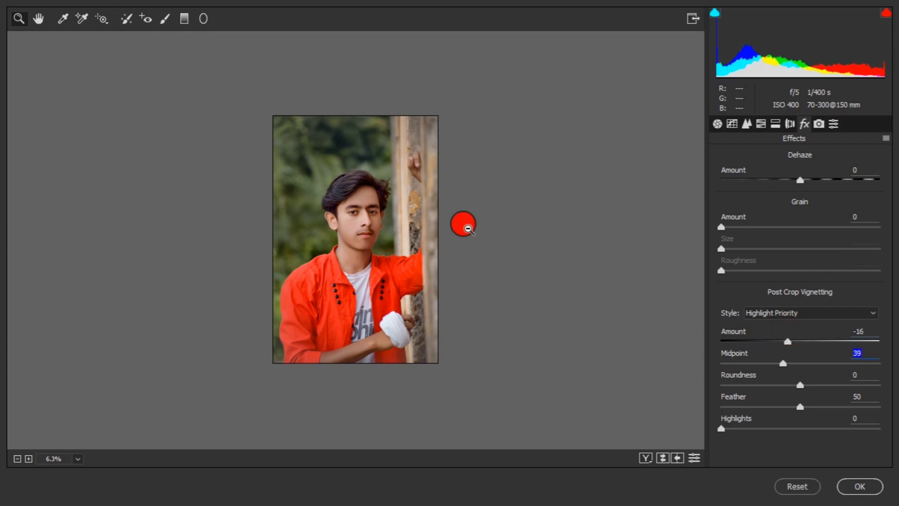
- Split-tone the highlights with hue 239 and saturation 13
click(776, 124)
click(593, 177)
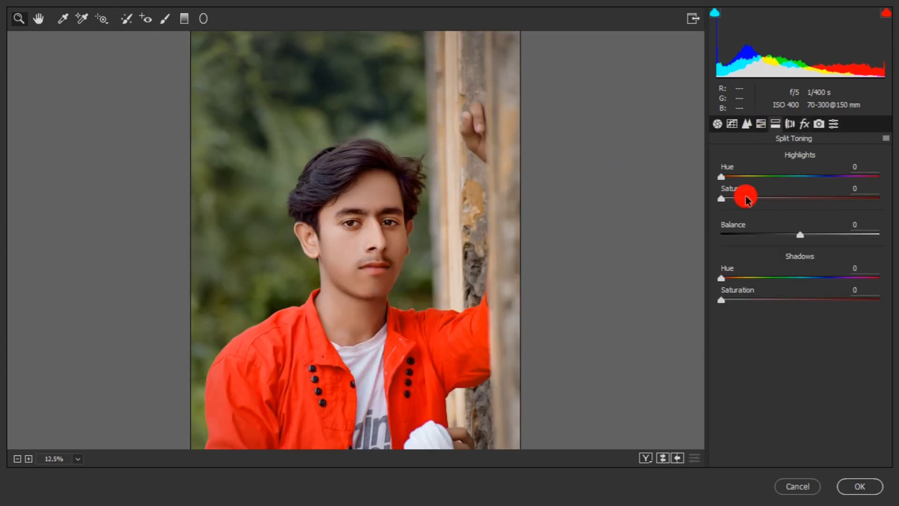
drag(746, 199, 826, 184)
alt+click(464, 188)
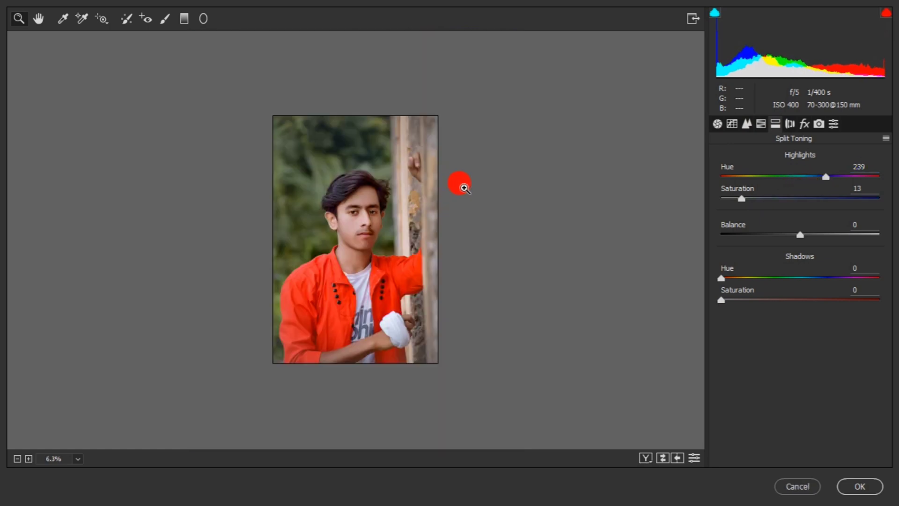
- Apply a small amount of luminance noise reduction to the portrait
click(756, 123)
click(746, 123)
drag(738, 287, 746, 287)
- Set the HSL hue of Oranges to +11 and, after trying -100, of Yellows to +100
click(761, 124)
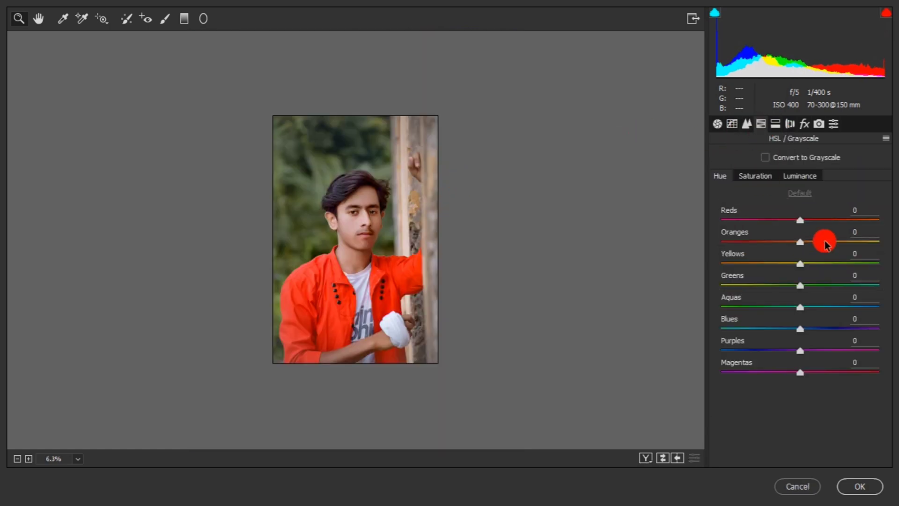
click(859, 236)
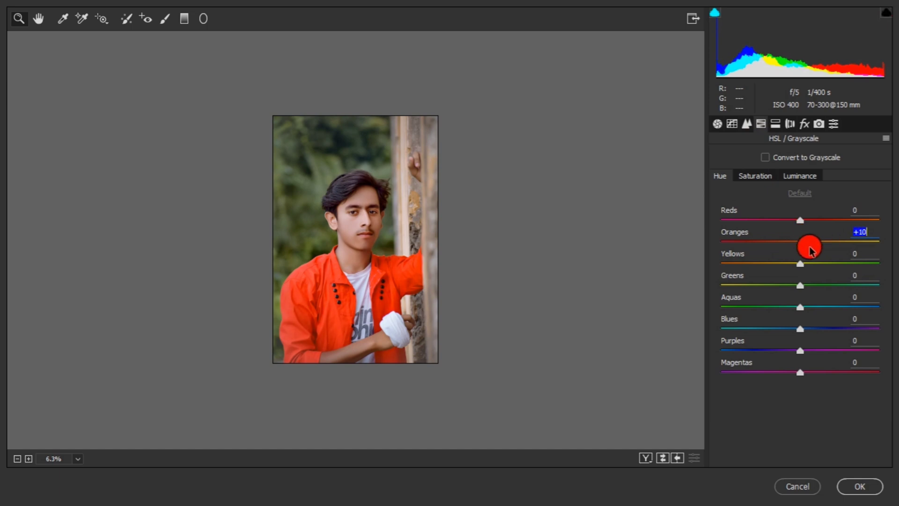
drag(812, 250, 812, 252)
drag(813, 262, 483, 264)
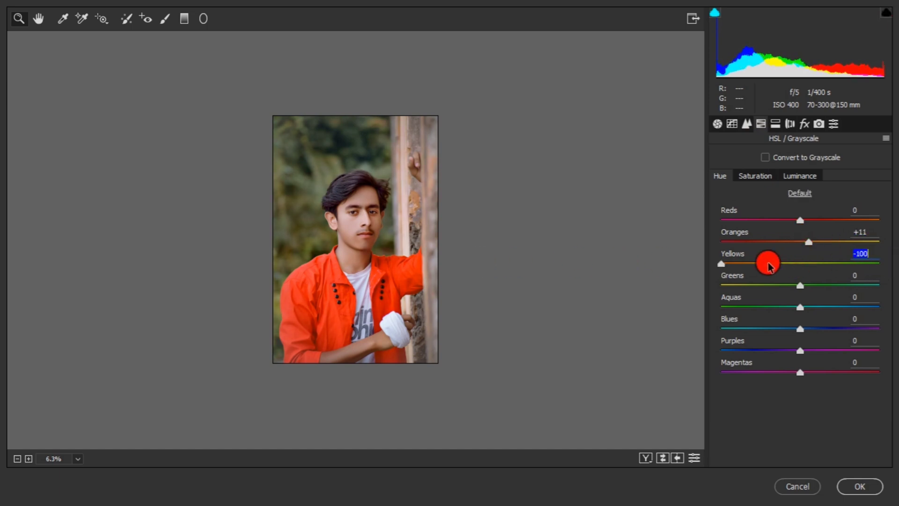
drag(770, 266, 895, 266)
key(ctrl+alt+shift+s)
drag(838, 285, 749, 187)
click(720, 177)
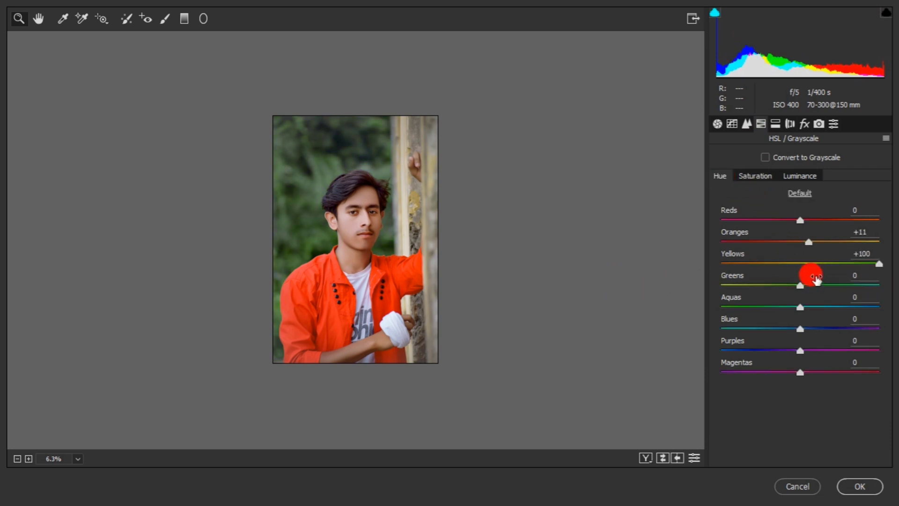
- Try strong HSL saturation shifts and settle on Yellows -30 and Greens +17
drag(811, 277, 847, 285)
click(755, 175)
drag(849, 266, 618, 250)
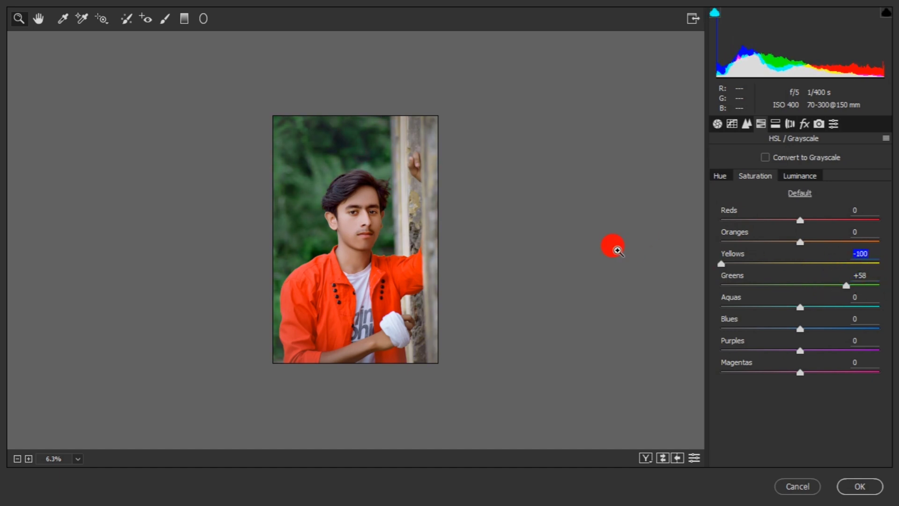
scroll(563, 234, up, 1)
scroll(563, 233, down, 2)
scroll(563, 233, up, 1)
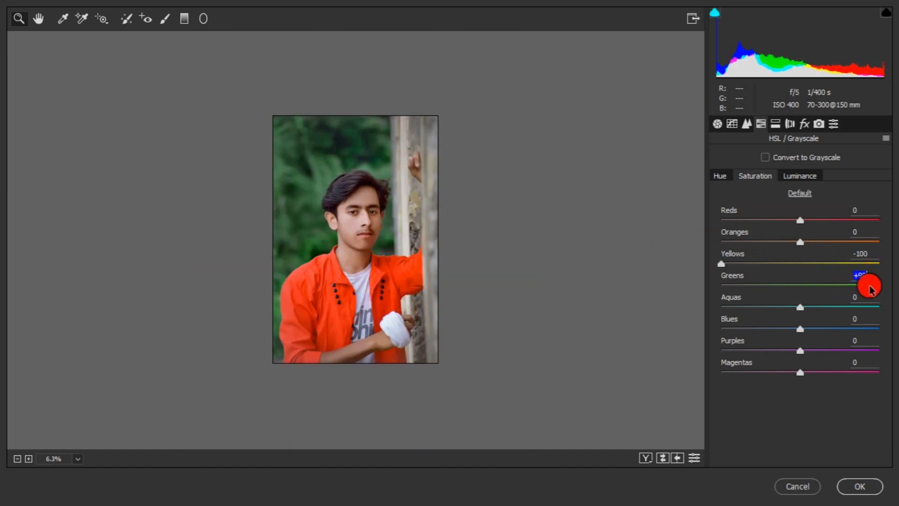
drag(871, 288, 880, 287)
drag(832, 263, 775, 285)
- Set the HSL luminance to Oranges +7, Yellows -15, Greens -31 and Aquas -18, and lower Reds slightly
click(805, 178)
drag(801, 308, 789, 313)
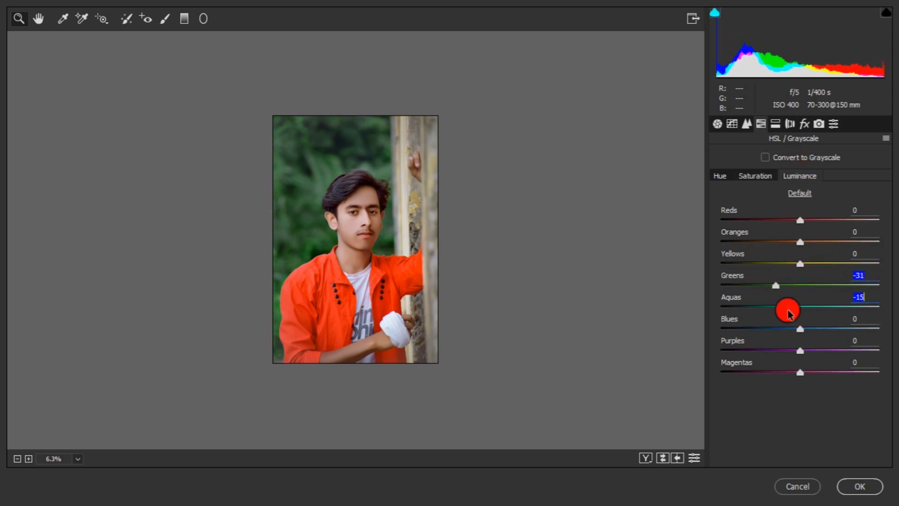
mouse_move(800, 241)
mouse_down()
mouse_move(815, 243)
mouse_move(807, 248)
mouse_up()
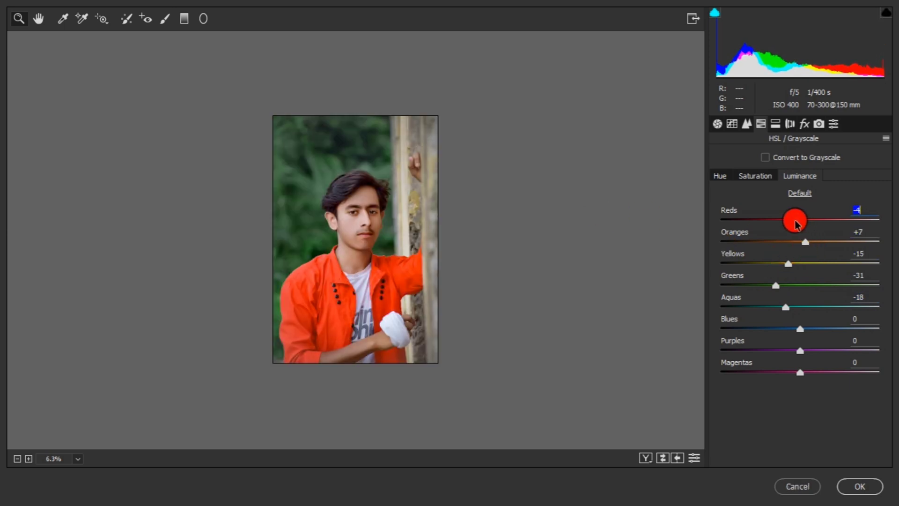
- Raise the HSL saturation of Yellows to +70 and adjust the Greens saturation
click(755, 176)
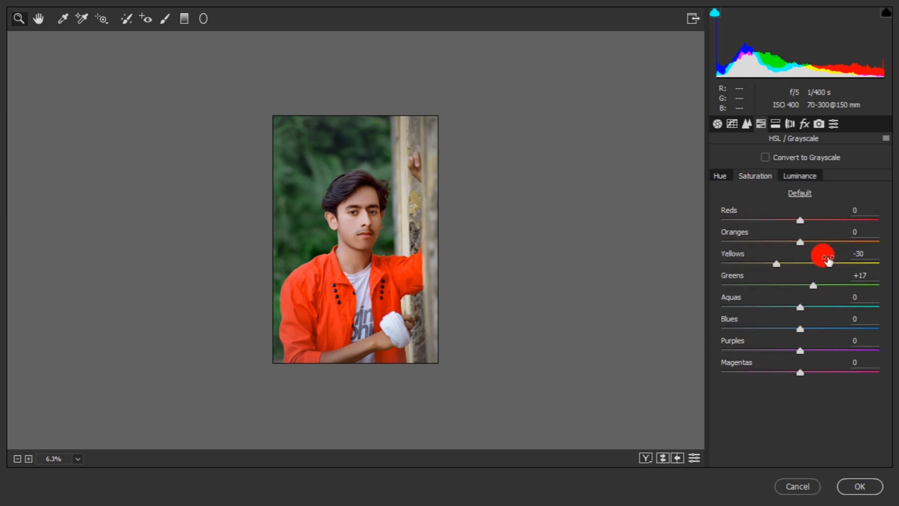
drag(828, 260, 856, 262)
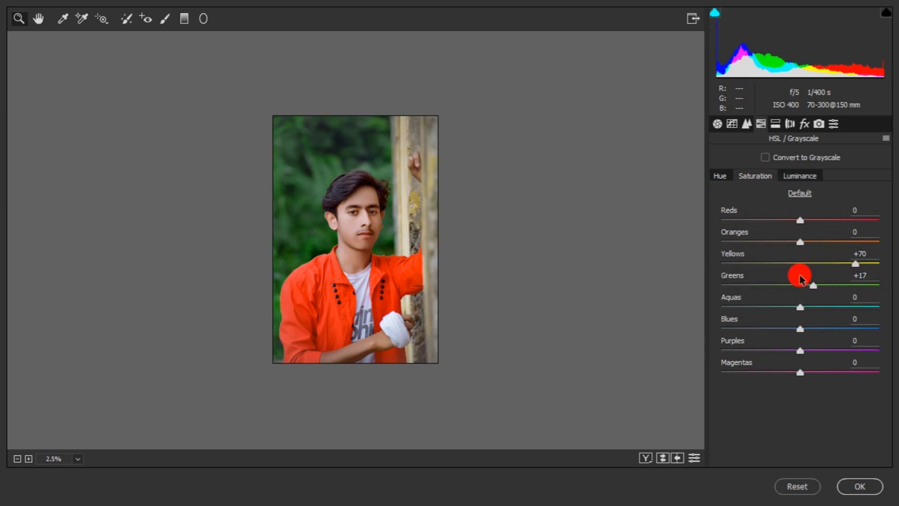
drag(802, 281, 610, 287)
- Rework the foliage hue by setting Yellows to +9 and Greens to +48
click(720, 176)
drag(792, 262, 757, 276)
key(ctrl+z)
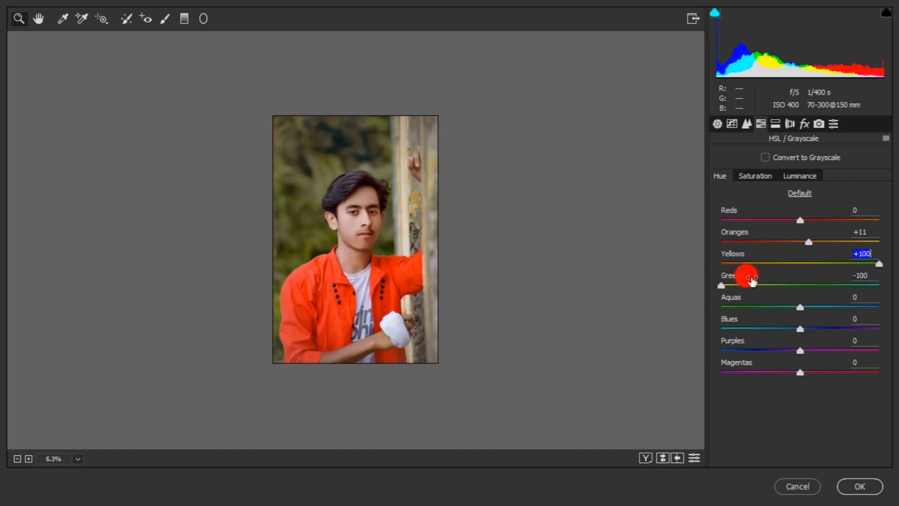
drag(826, 265, 807, 265)
drag(855, 287, 803, 288)
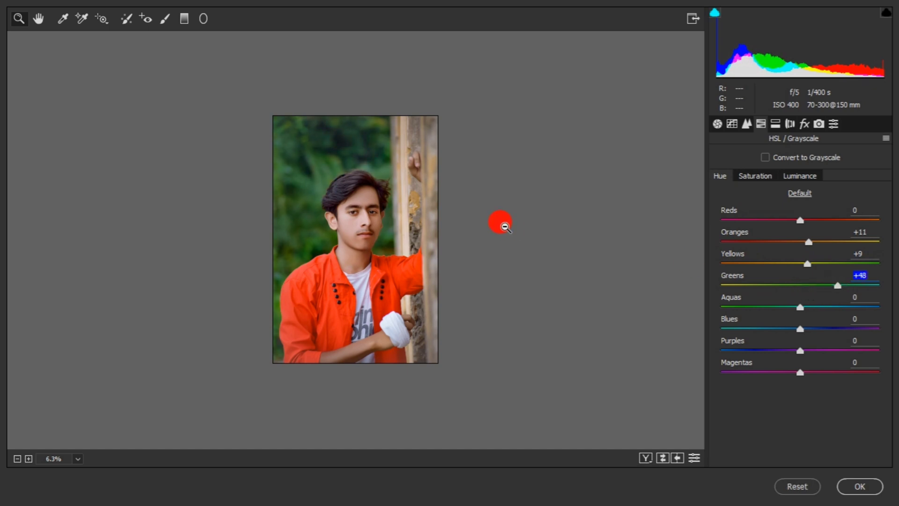
- Set the HSL hue of Aquas to +35, Blues to -27, Purples to -53 and Magentas to -100
scroll(505, 227, down, 2)
scroll(504, 225, up, 2)
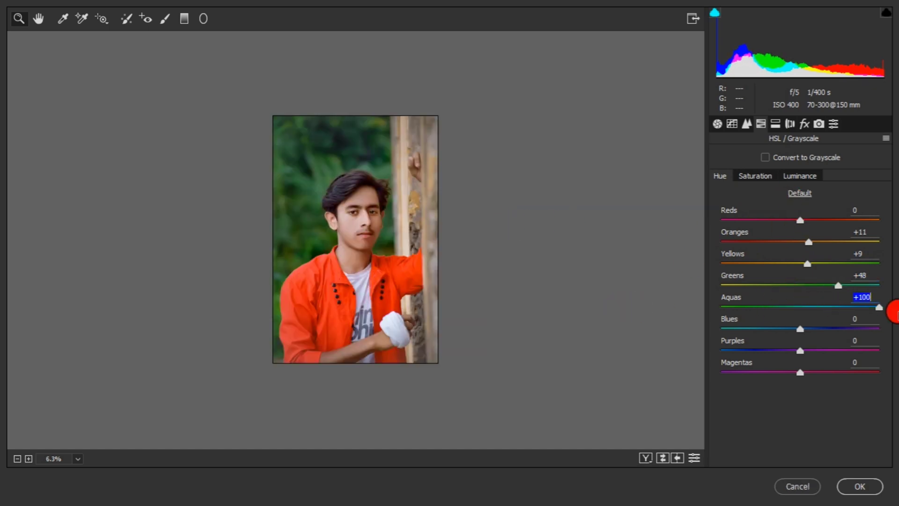
drag(780, 331, 494, 385)
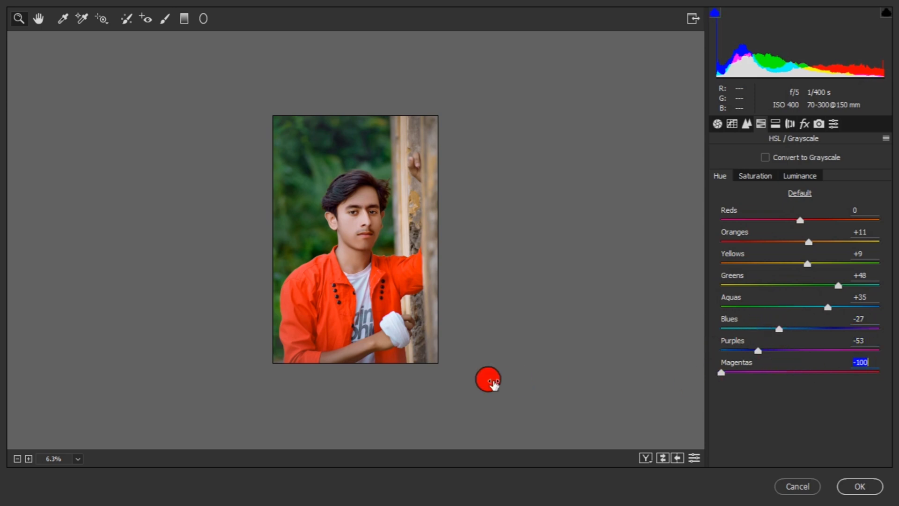
- Draw a tall elliptical radial filter around the man and center it near his face
click(803, 124)
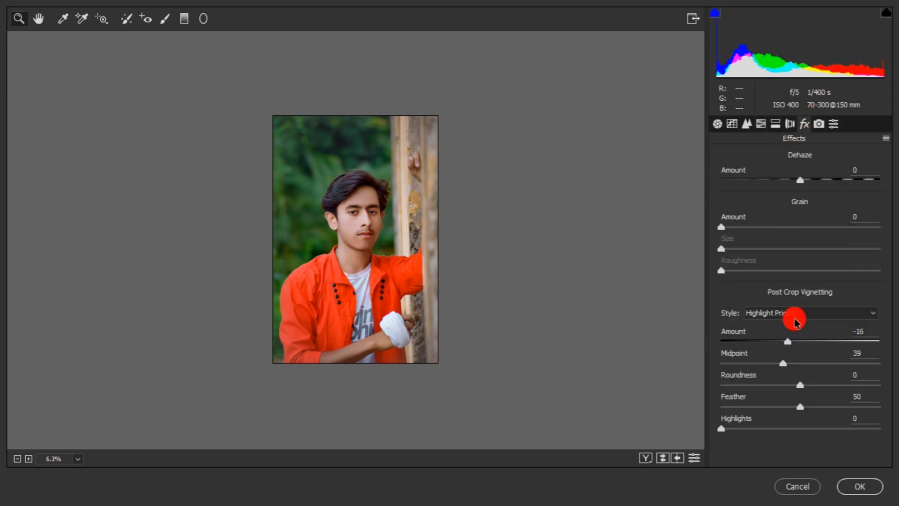
click(201, 20)
drag(329, 212, 398, 319)
mouse_move(359, 242)
mouse_down()
mouse_move(393, 270)
mouse_move(372, 245)
mouse_up()
- Set the radial filter to temperature -1, tint -27 and exposure +1.20, and apply the Camera Raw adjustments
drag(748, 225, 797, 227)
drag(782, 175, 796, 184)
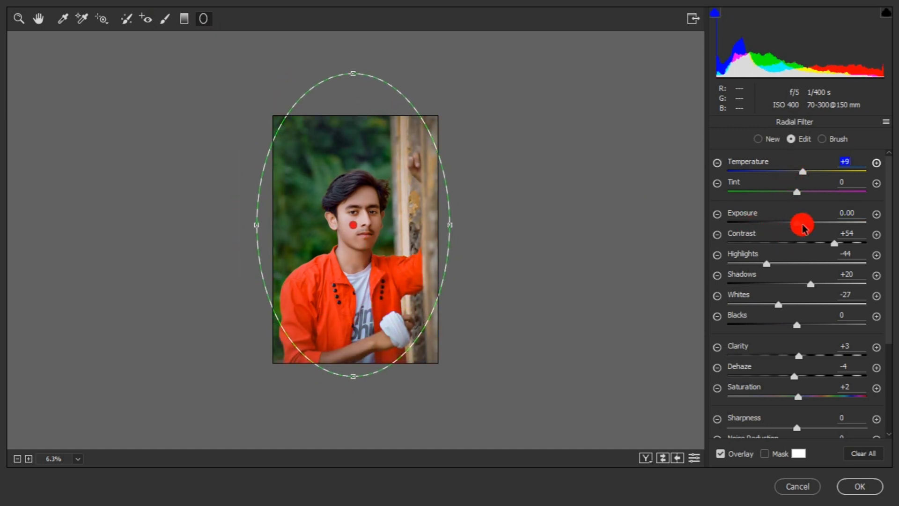
drag(804, 229, 815, 230)
drag(788, 175, 833, 195)
drag(779, 191, 778, 192)
drag(779, 172, 795, 175)
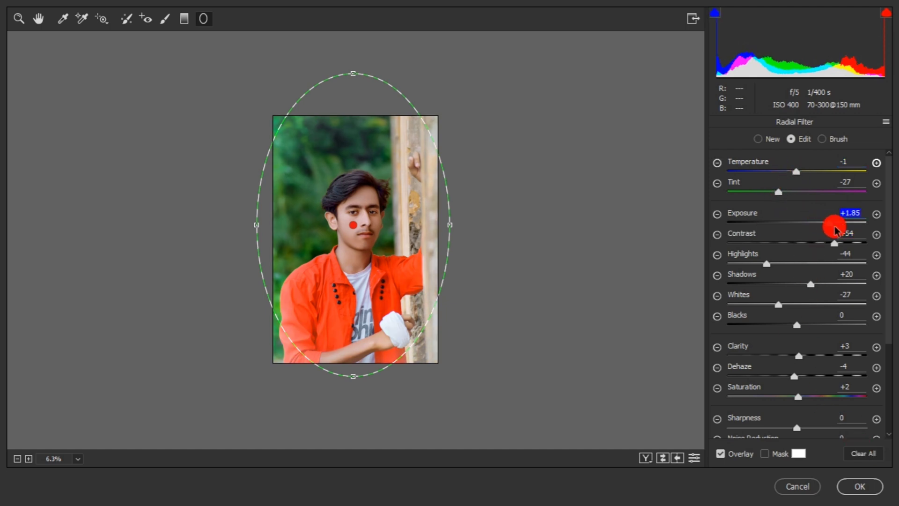
mouse_move(815, 227)
mouse_down()
mouse_move(824, 228)
mouse_move(817, 224)
mouse_up()
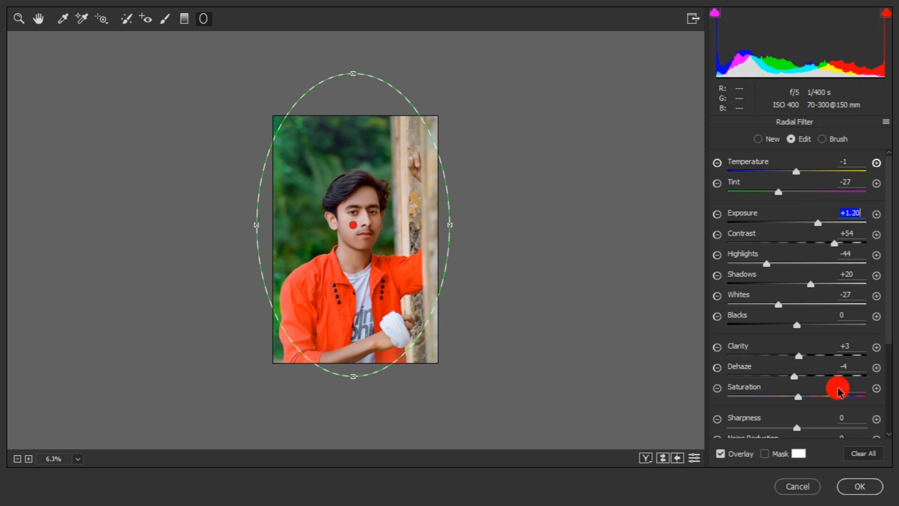
click(862, 487)
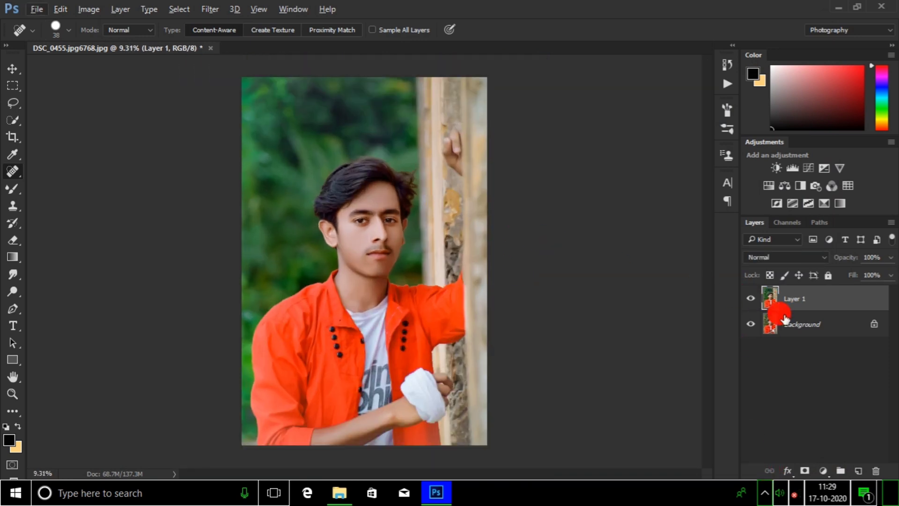
- Merge the graded layer into the background and save the image with Save As
right_click(768, 319)
click(815, 280)
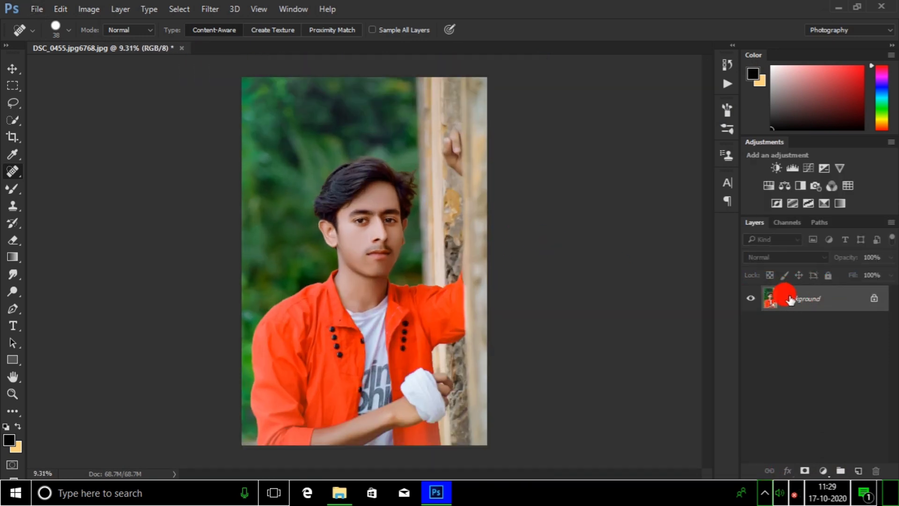
key(ctrl+shift+s)
key(Return)
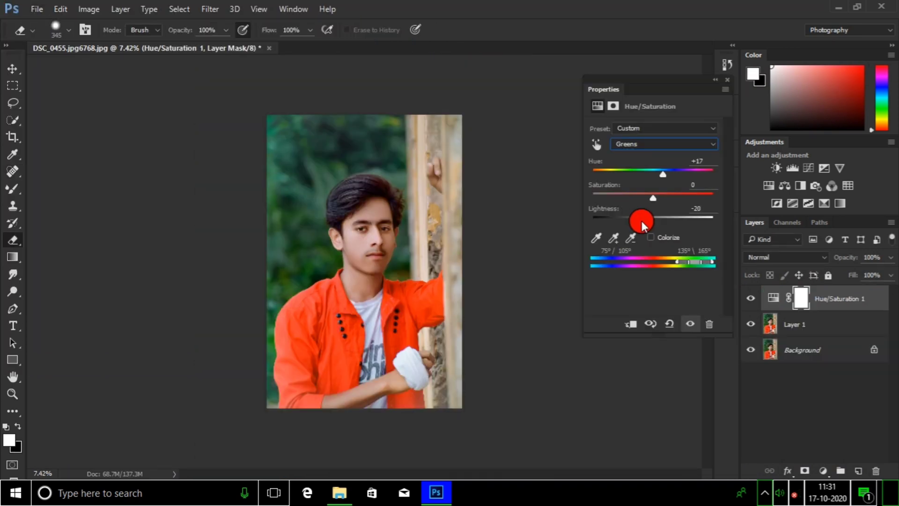
- Set the Hue/Saturation layer's Greens to saturation +7 and lightness -15, and compare the image with and without it
drag(642, 221, 644, 221)
mouse_move(653, 197)
mouse_down()
mouse_move(726, 199)
mouse_move(630, 198)
mouse_move(666, 199)
mouse_up()
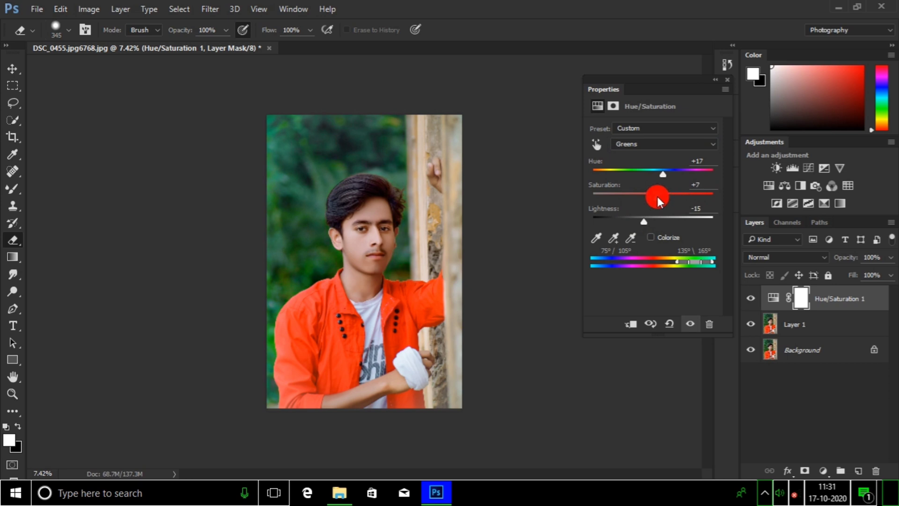
scroll(420, 201, down, 5)
click(751, 298)
click(750, 298)
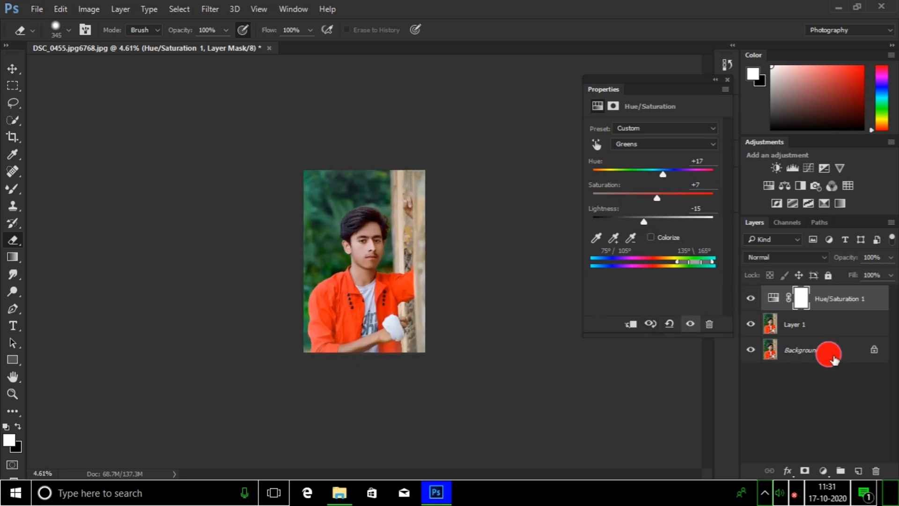
- Merge all visible layers into the background and duplicate the result as a new layer
click(834, 358)
key(ctrl+shift+e)
key(ctrl+j)
- Try a linear gradient fill layer at 90° over the portrait, inspect the face, and delete the layer
click(823, 470)
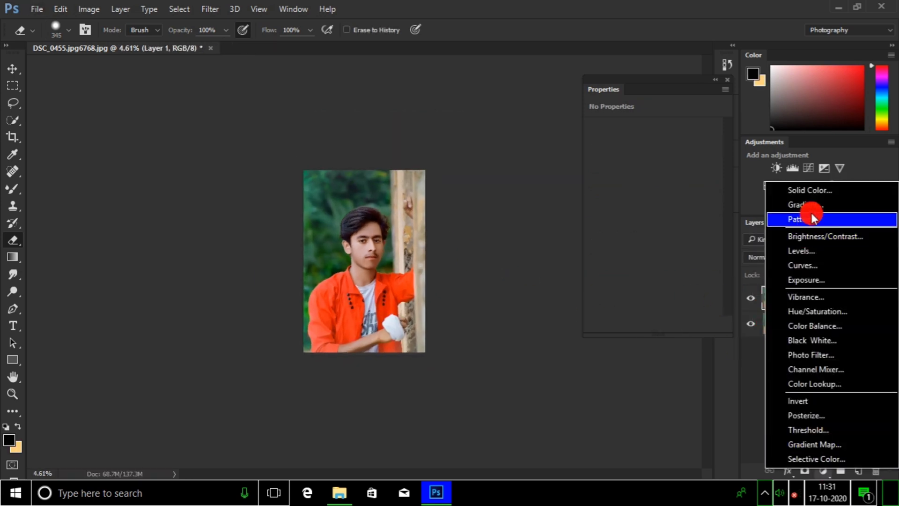
click(807, 205)
click(639, 168)
double_click(749, 150)
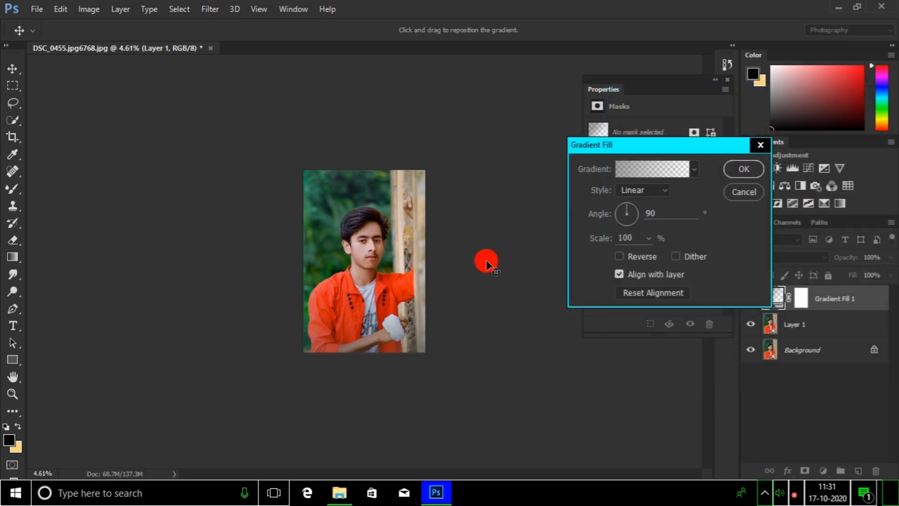
scroll(418, 288, up, 3)
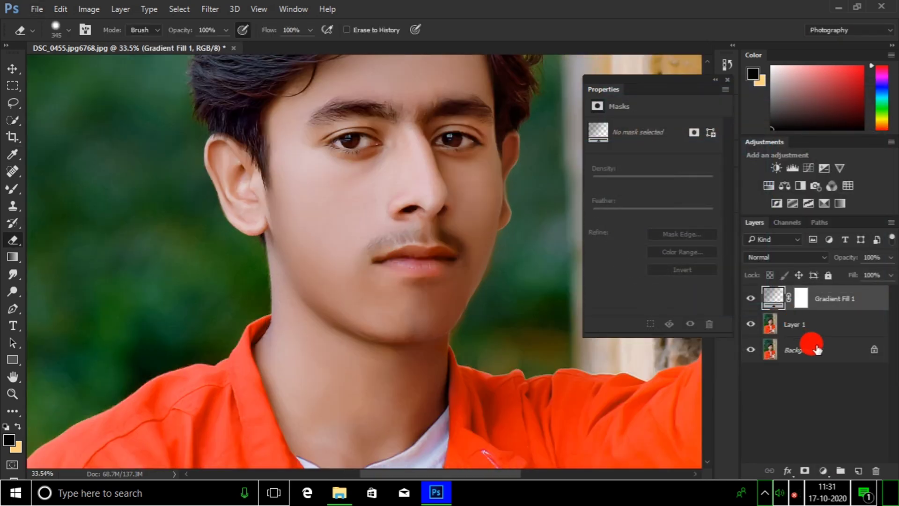
key(Delete)
- Save the image and open the duplicated layer in the Camera Raw Filter
key(ctrl+s)
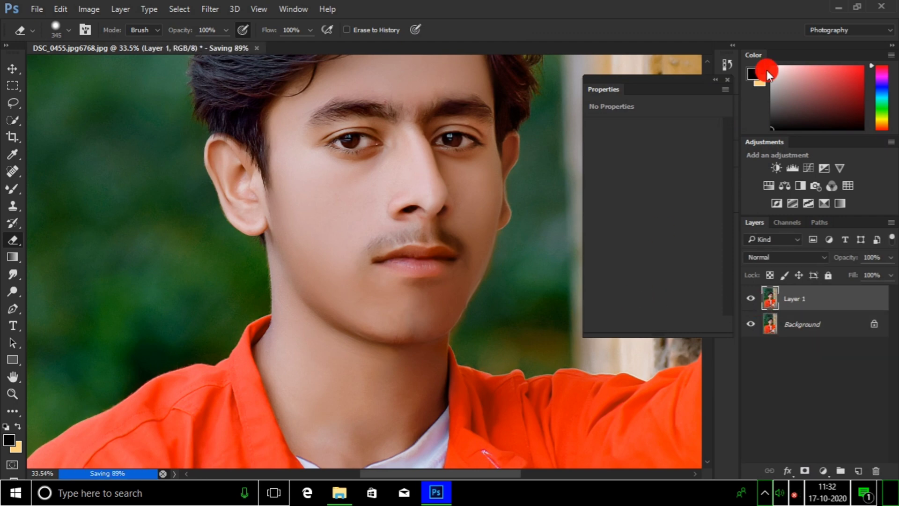
scroll(642, 60, down, 8)
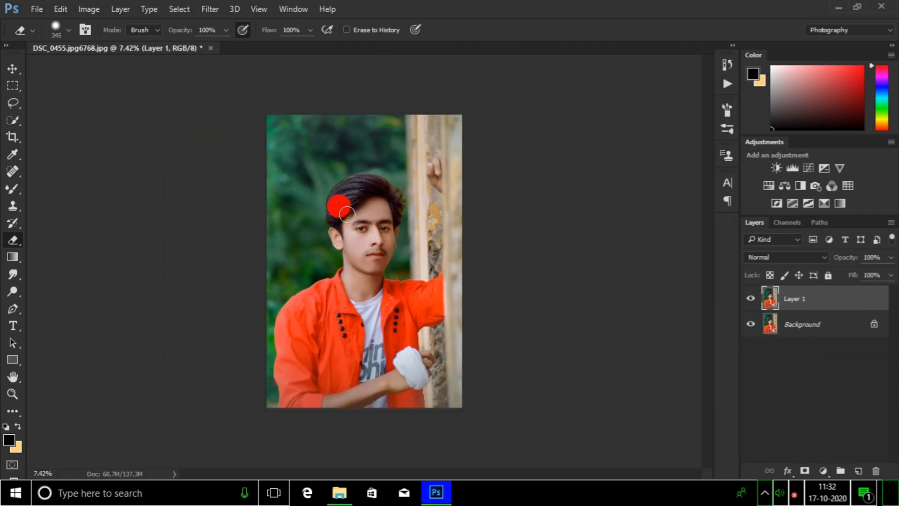
click(210, 9)
click(277, 94)
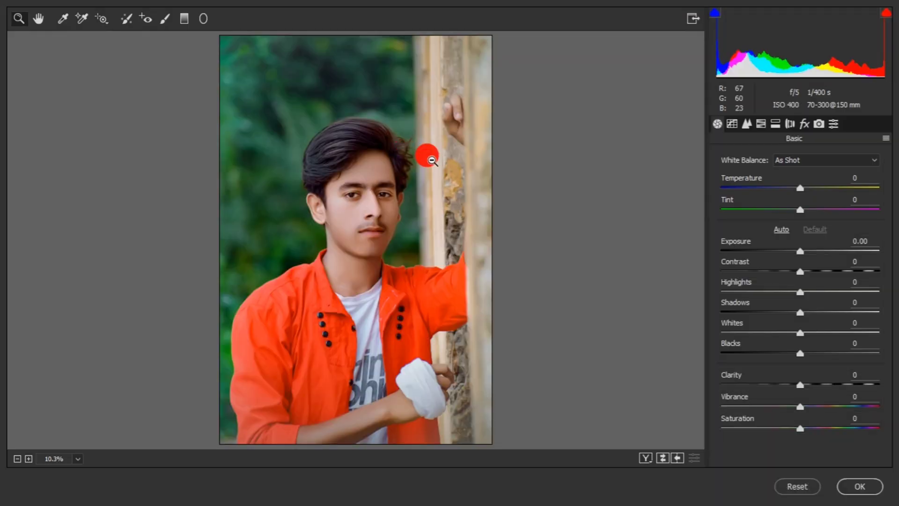
- Set the post-crop vignetting amount to -13 and raise the Oranges luminance to +9
click(804, 123)
drag(800, 340, 788, 342)
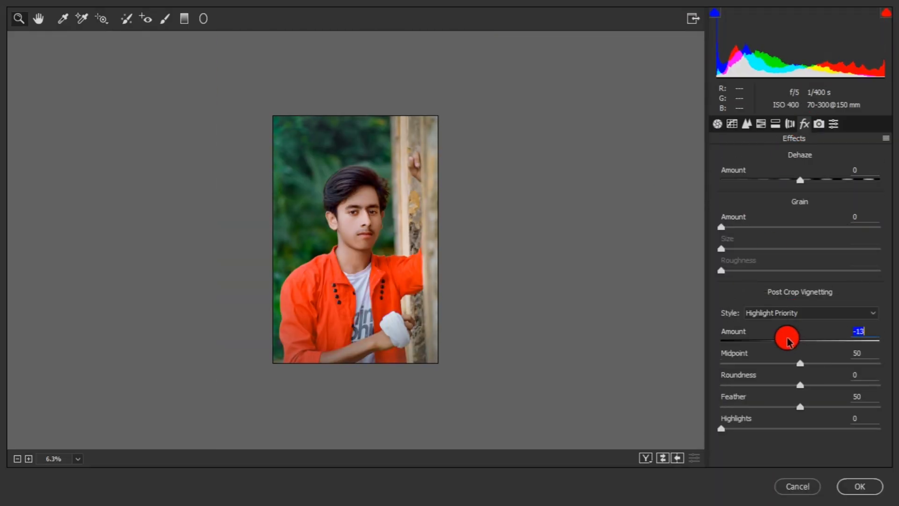
click(377, 190)
click(761, 124)
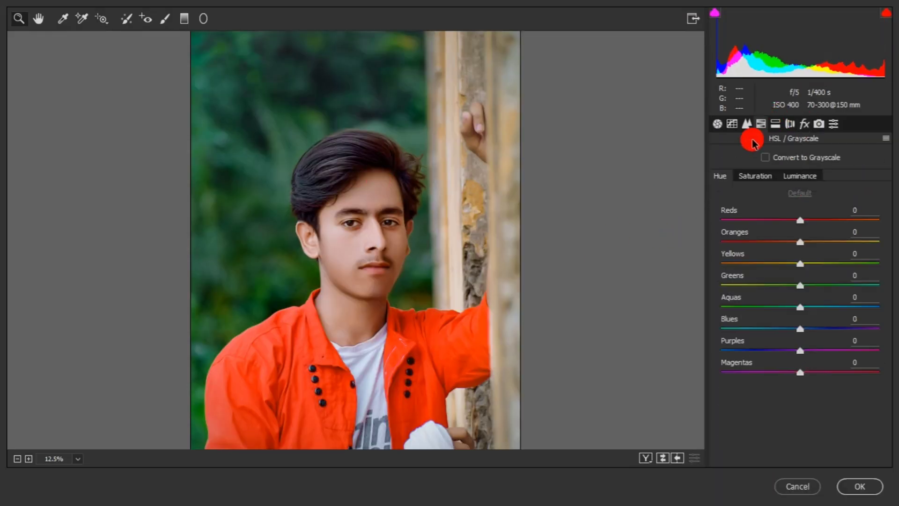
click(806, 174)
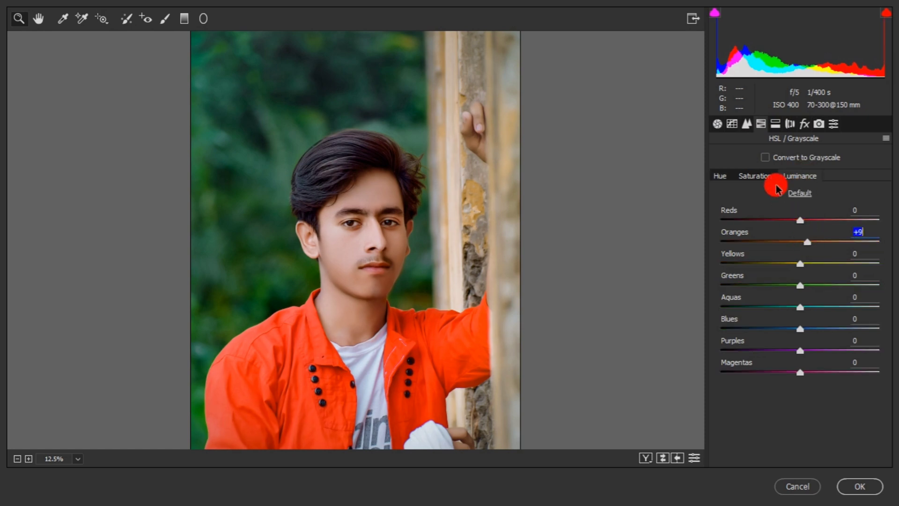
- Set the HSL saturation of Yellows to -100, Blues to -100 and Greens to +20, leaving Aquas at 0
click(758, 176)
drag(800, 243, 612, 262)
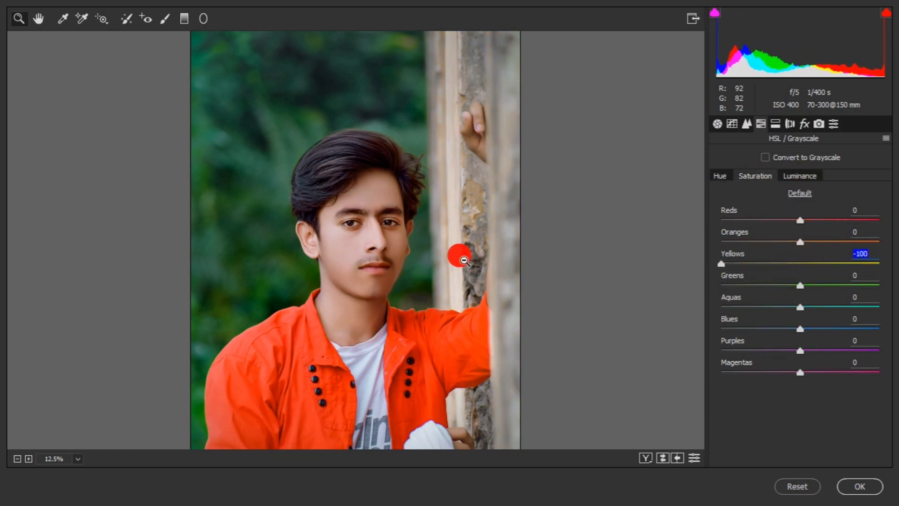
key(ctrl+minus)
drag(801, 329, 510, 321)
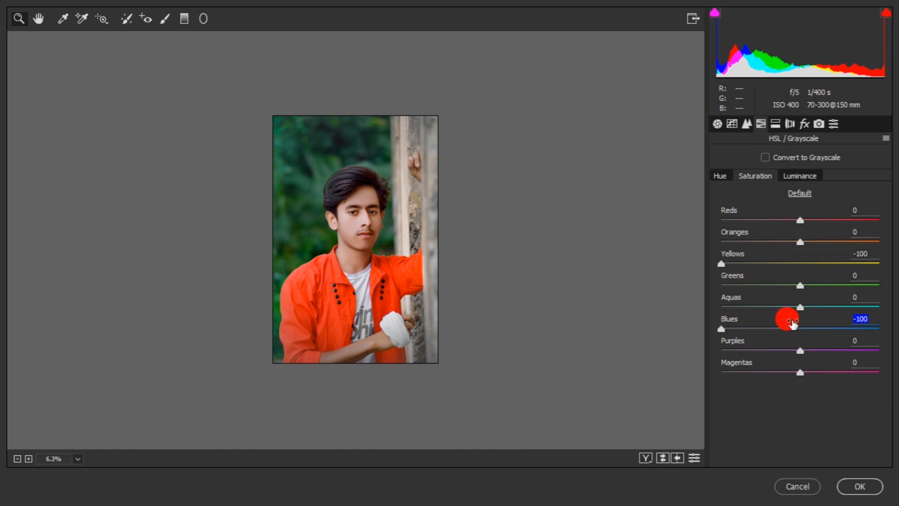
drag(801, 307, 197, 293)
key(ctrl+z)
drag(801, 285, 816, 307)
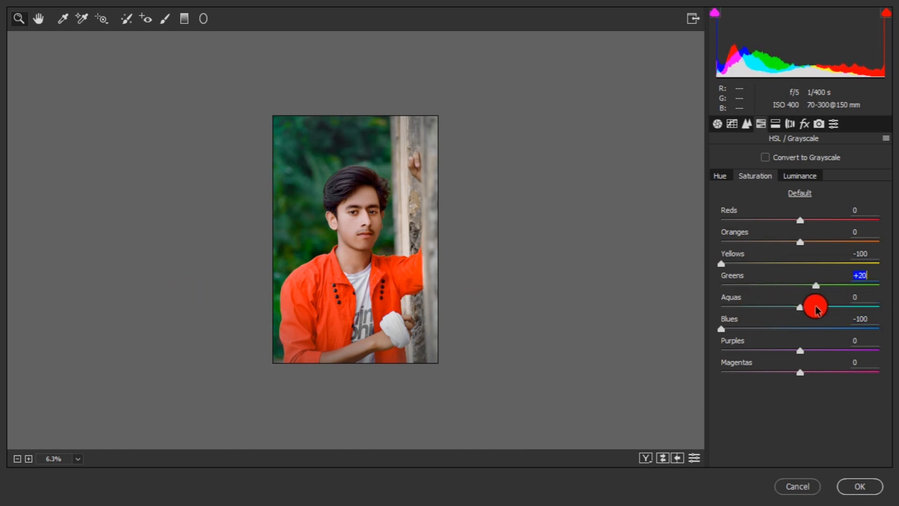
key(ctrl+minus)
key(ctrl+plus)
- Shift the HSL hues of Yellows to -30, Greens to -36, Aquas to -22 and Blues to -56
click(719, 177)
drag(800, 263, 895, 256)
key(ctrl+z)
drag(789, 261, 777, 280)
drag(776, 285, 740, 292)
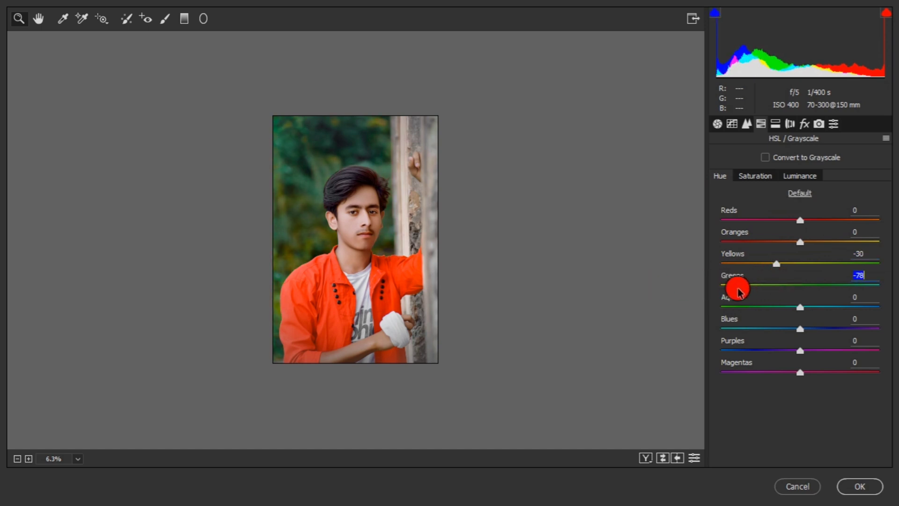
drag(800, 307, 773, 315)
click(782, 330)
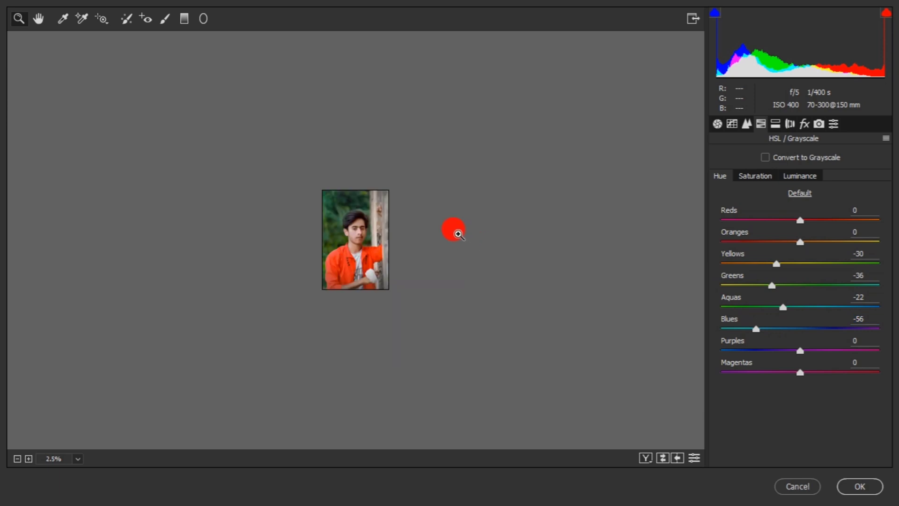
- Paint the wooden post with the Adjustment Brush, setting temperature -66, tint -42, exposure -0.30 and contrast +29
click(165, 19)
drag(442, 126, 436, 381)
click(790, 223)
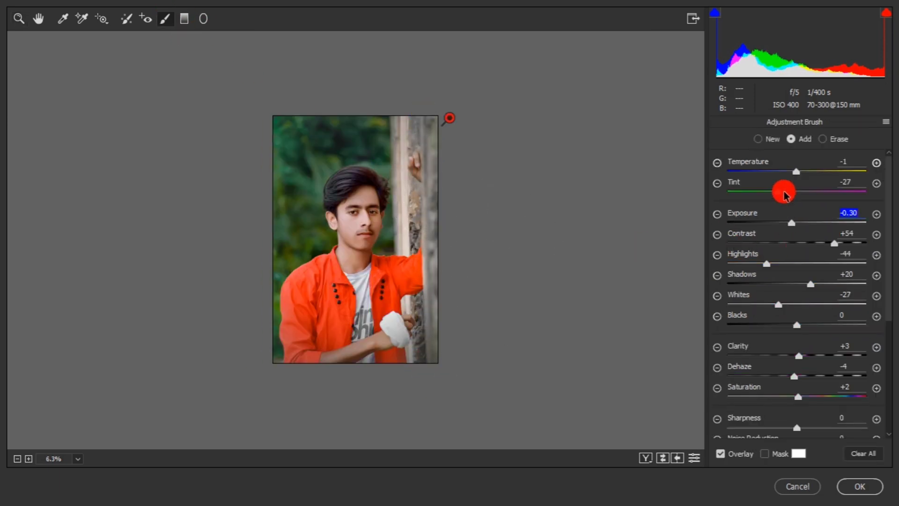
click(751, 171)
click(766, 190)
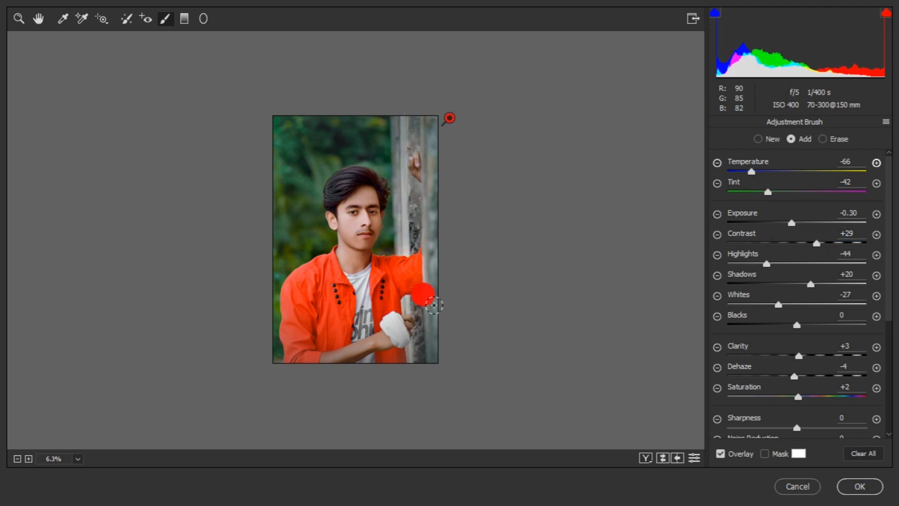
key(ctrl+minus)
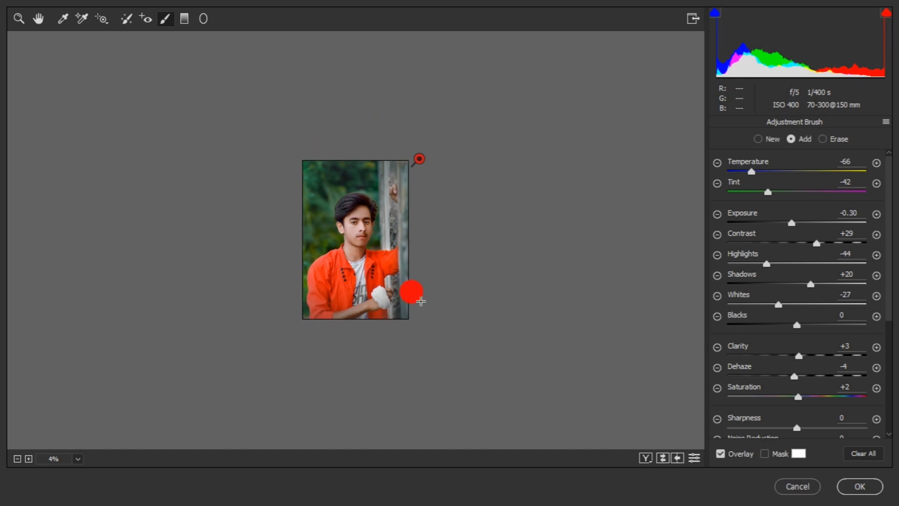
scroll(421, 301, up, 1)
- Raise the HSL saturation of Greens to +100 and Yellows to -68
click(11, 22)
click(799, 174)
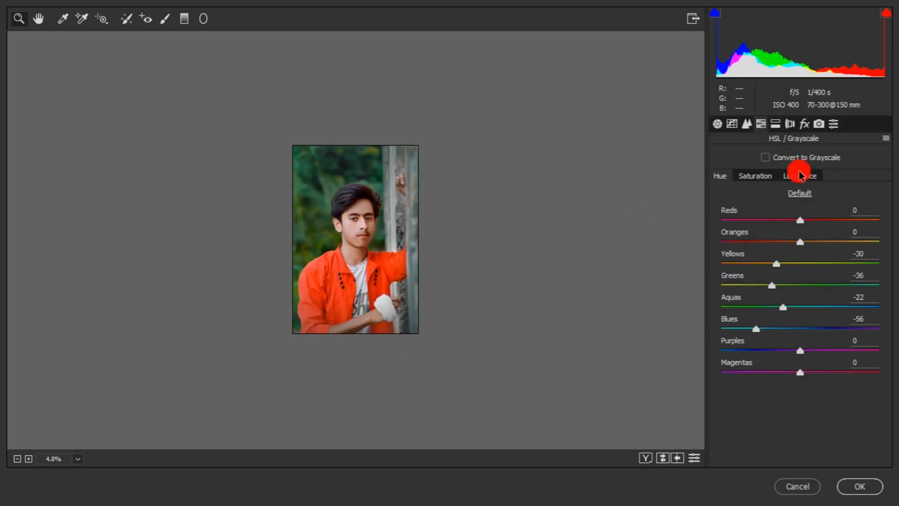
drag(779, 285, 892, 290)
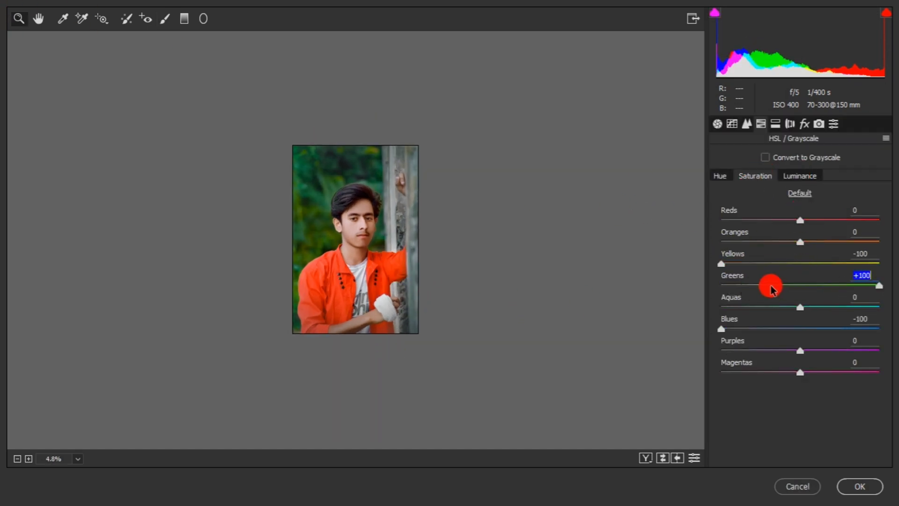
drag(835, 263, 737, 259)
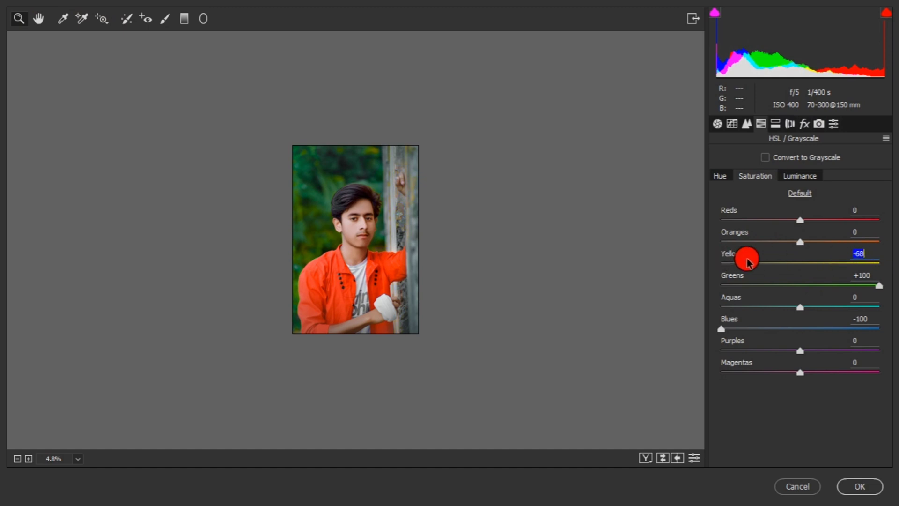
- Shift the Greens hue to +64 and apply the Camera Raw adjustments to the layer
click(716, 176)
drag(880, 285, 772, 285)
drag(777, 263, 548, 259)
drag(772, 285, 841, 272)
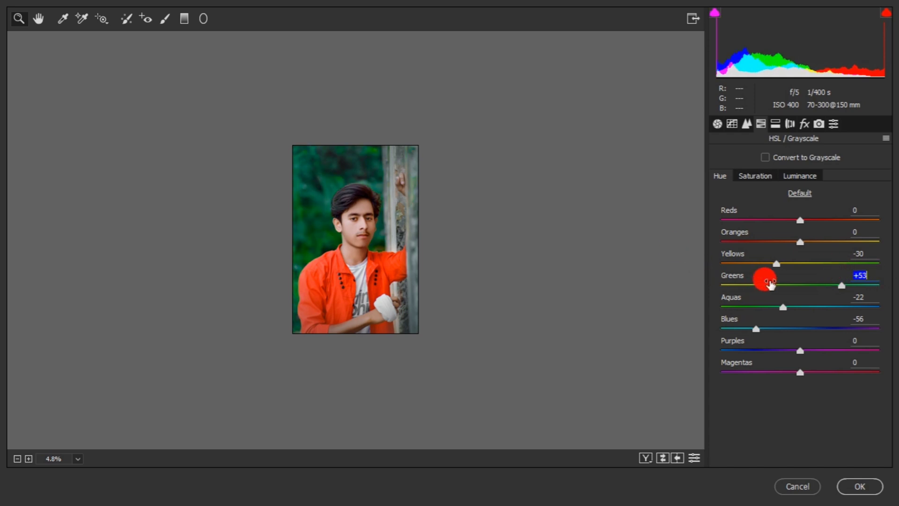
drag(771, 283, 851, 286)
click(433, 204)
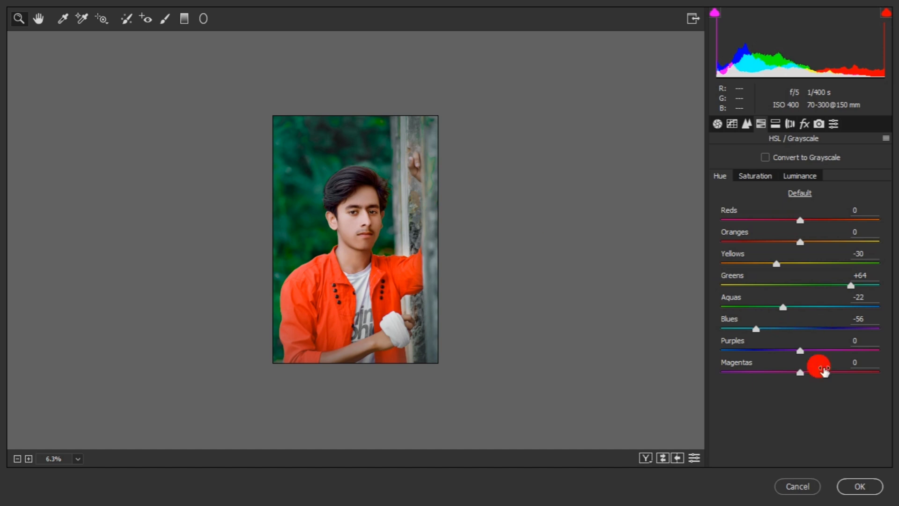
click(859, 487)
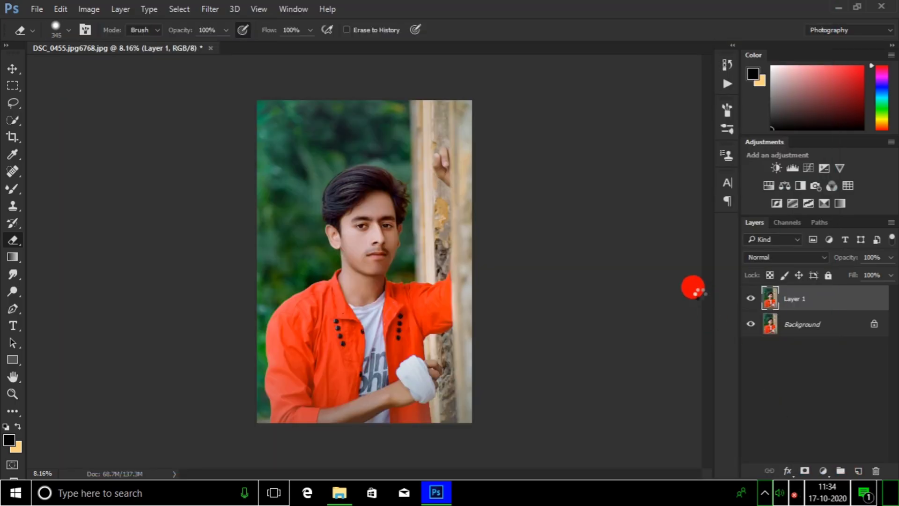
scroll(686, 290, up, 2)
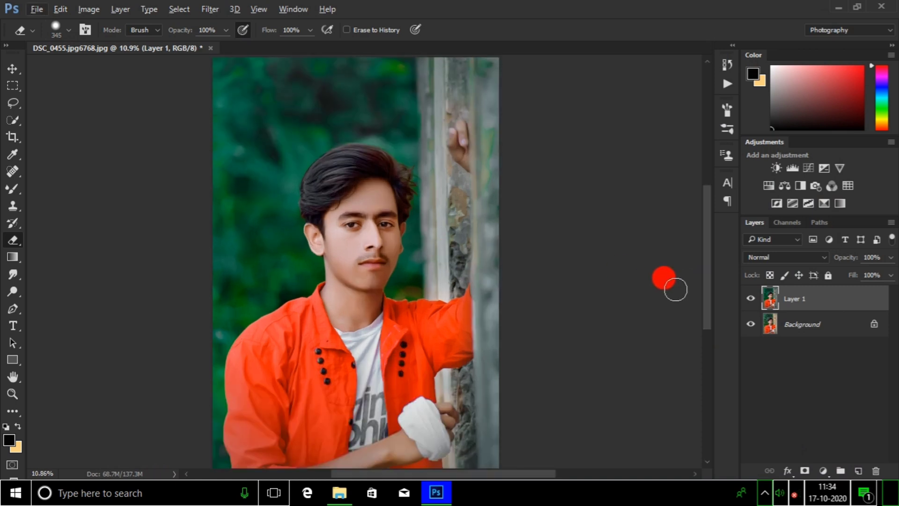
- Merge the graded layer into the background
right_click(813, 309)
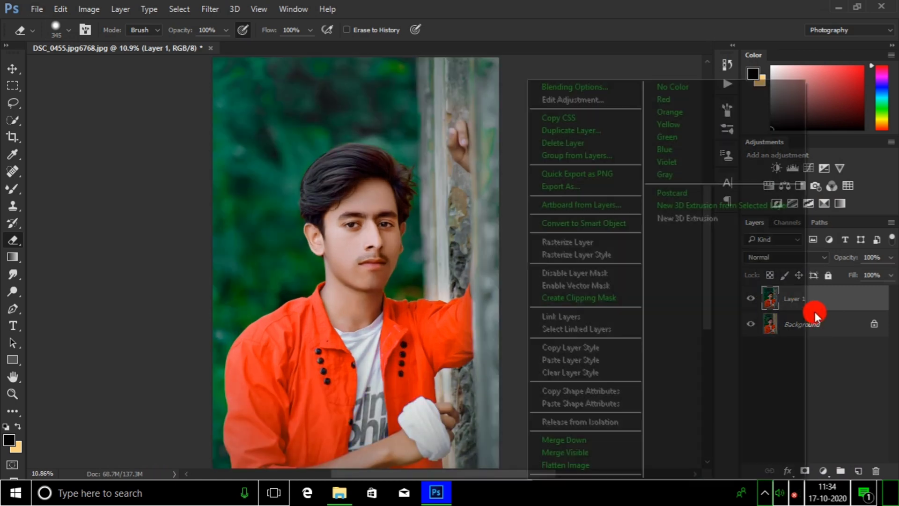
click(588, 458)
scroll(459, 326, down, 3)
- Add a Selective Color layer with Whites at Cyan +32, Yellow +11 and Black -17, and compare the image with and without it
click(823, 470)
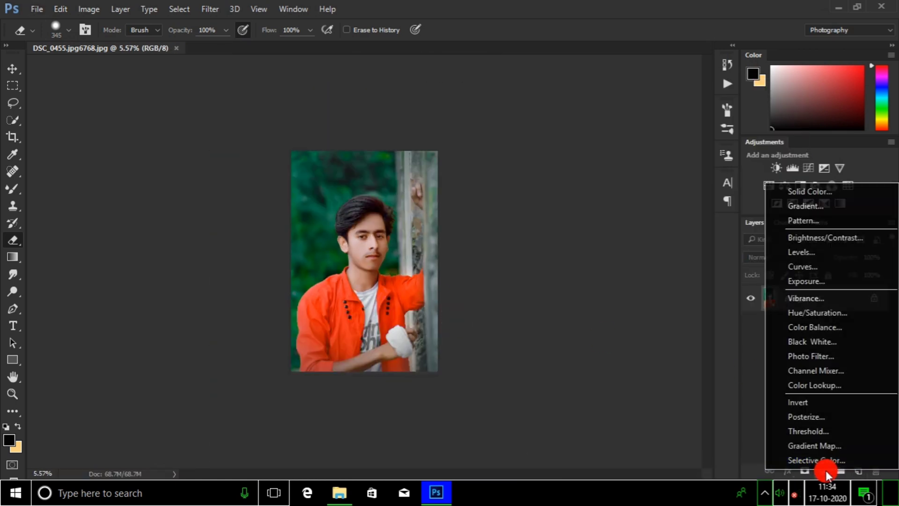
click(803, 460)
click(649, 152)
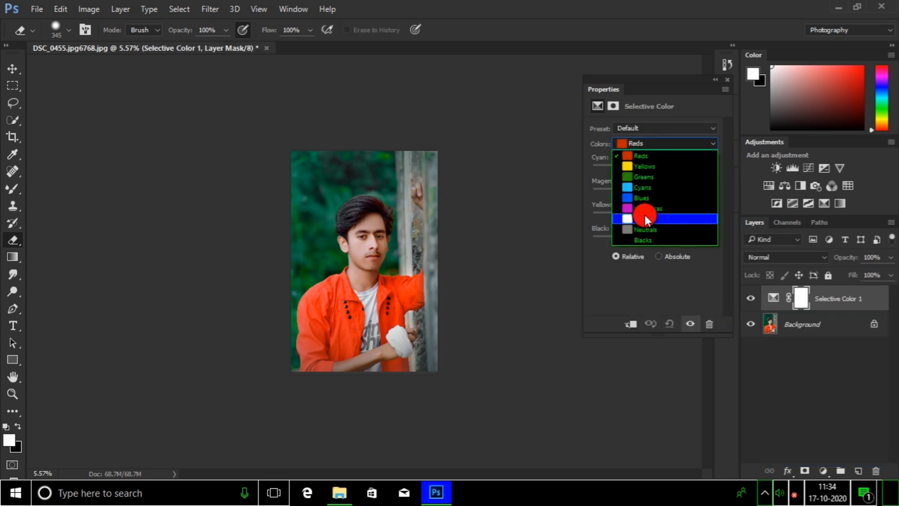
click(644, 217)
drag(653, 240, 642, 238)
drag(653, 217, 716, 224)
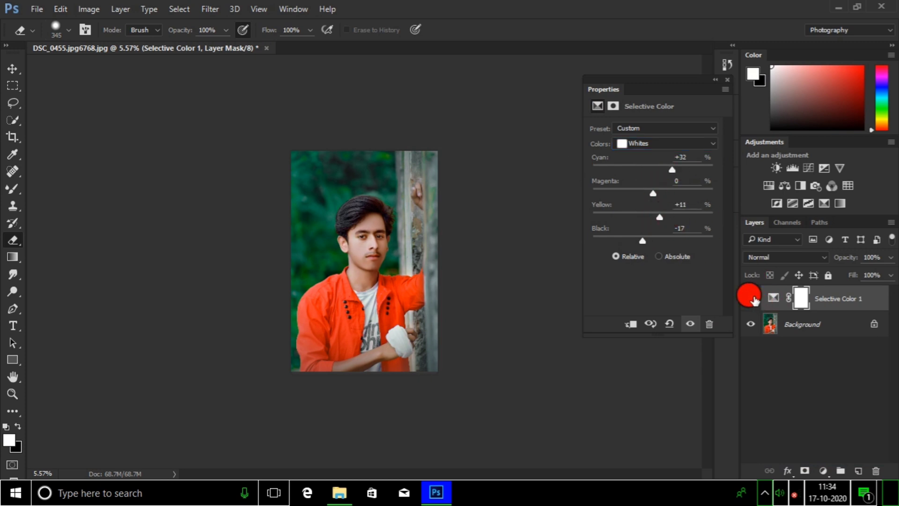
ctrl+click(392, 190)
click(751, 298)
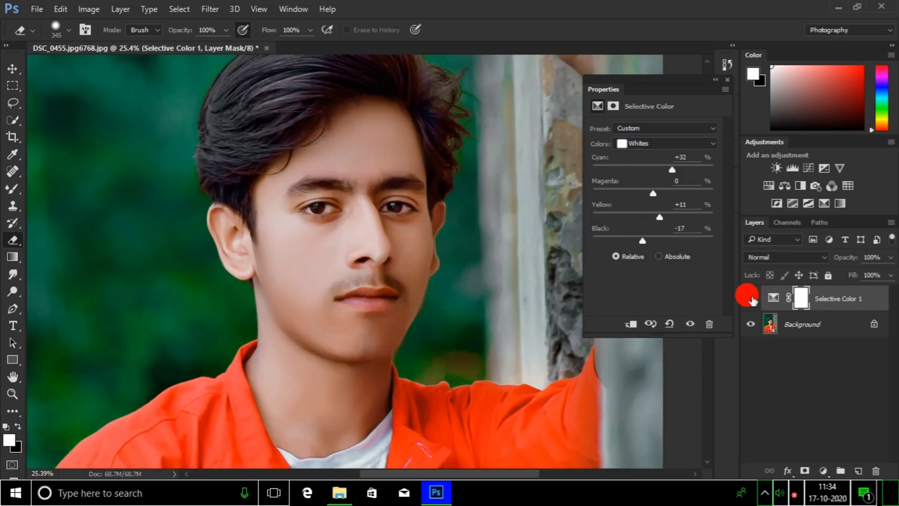
- Flatten the Selective Color adjustment into the background and duplicate the result as a new layer
right_click(827, 323)
click(784, 262)
key(ctrl+j)
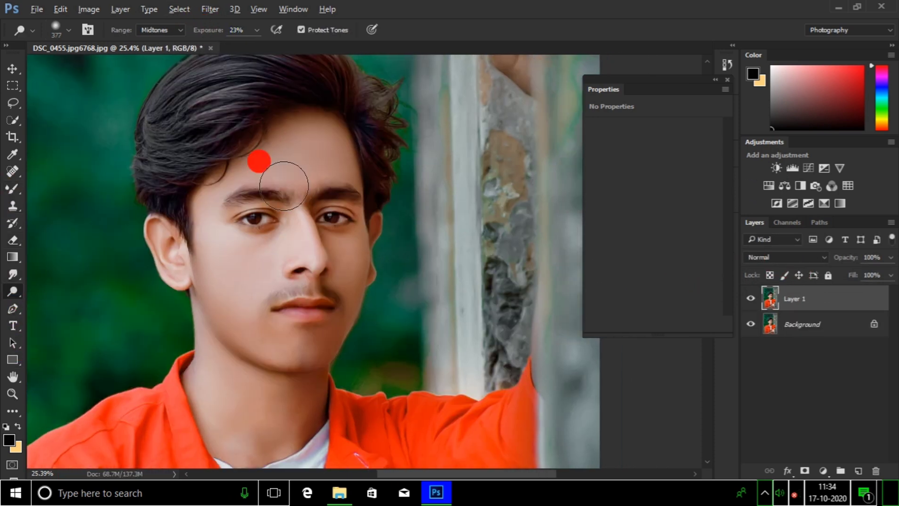
- Brighten the subject with a larger Dodge brush at 23% Midtones exposure, and reduce the layer to 66% opacity and 81% fill
key(bracketright)
key(bracketright)
key(bracketright)
key(bracketright)
key(bracketright)
key(bracketright)
scroll(378, 177, down, 3)
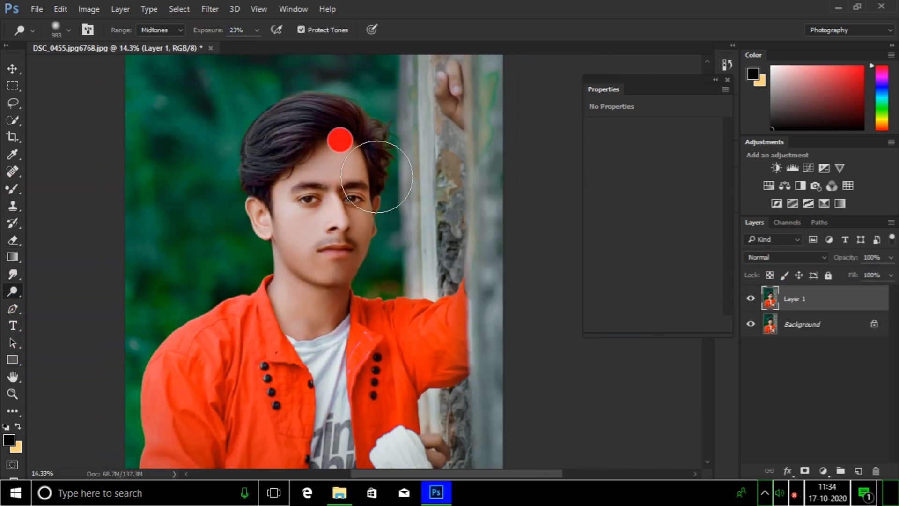
scroll(352, 267, down, 2)
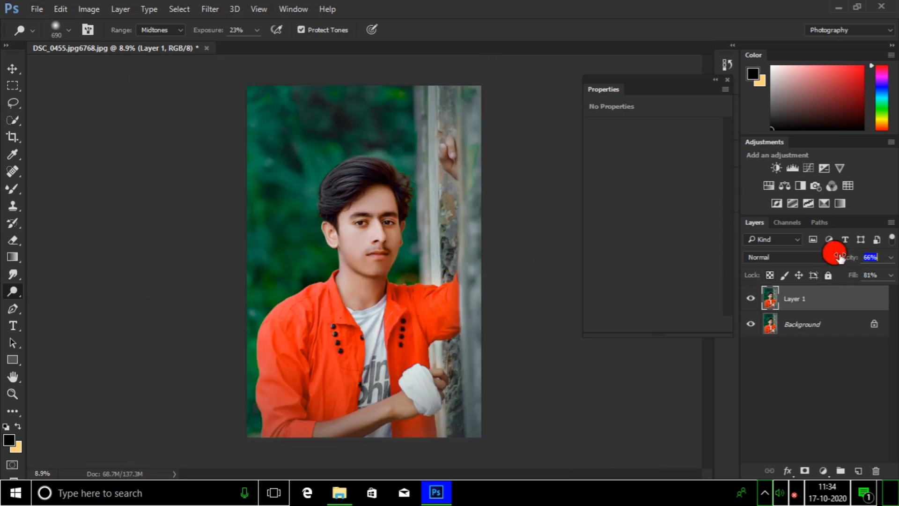
- Flatten the dodged layer into the background and save the image
right_click(745, 303)
click(787, 278)
key(ctrl+s)
scroll(534, 255, down, 2)
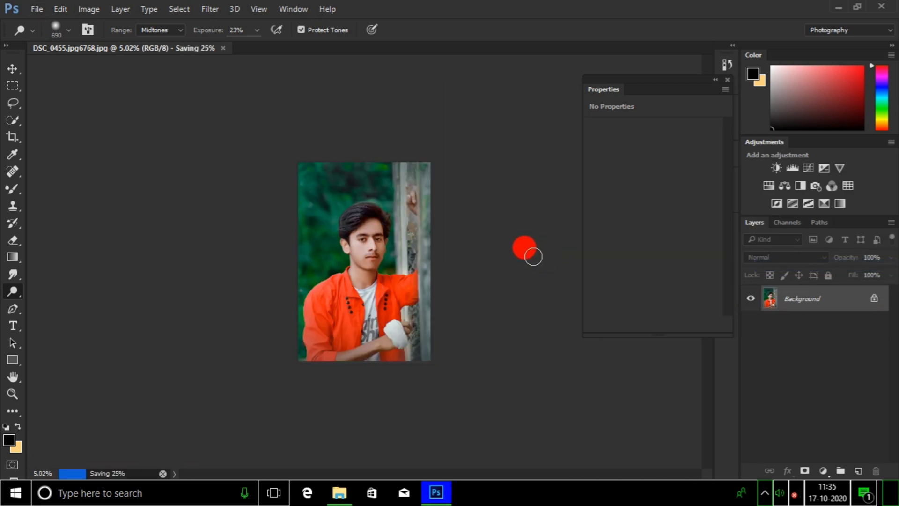
- Dodge the portrait on a duplicate layer with a 900 px brush and flatten the image
scroll(374, 428, up, 1)
key(ctrl+j)
alt+right_click(378, 261)
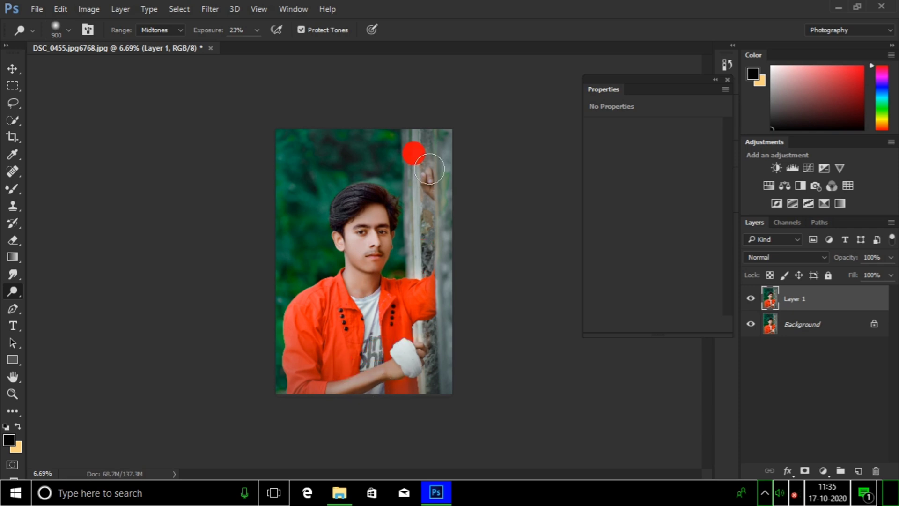
scroll(430, 189, down, 1)
right_click(837, 322)
click(838, 278)
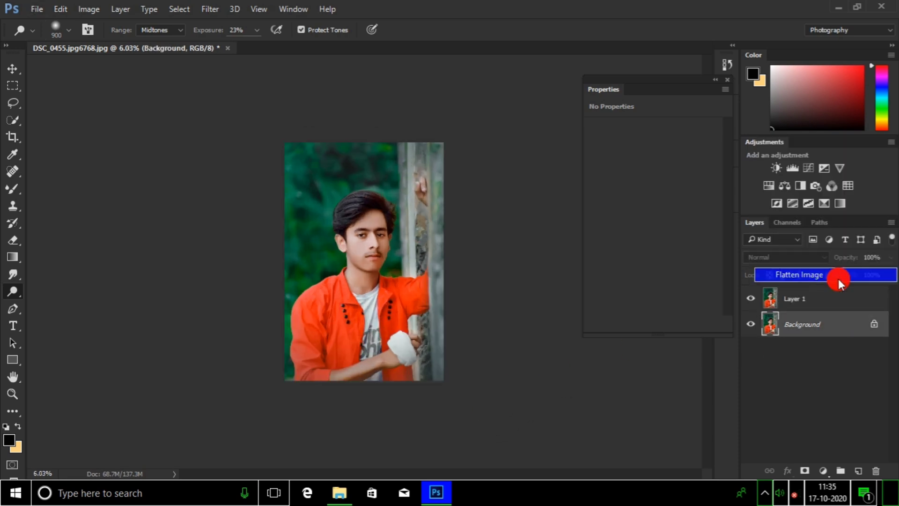
scroll(360, 269, up, 6)
scroll(360, 271, down, 6)
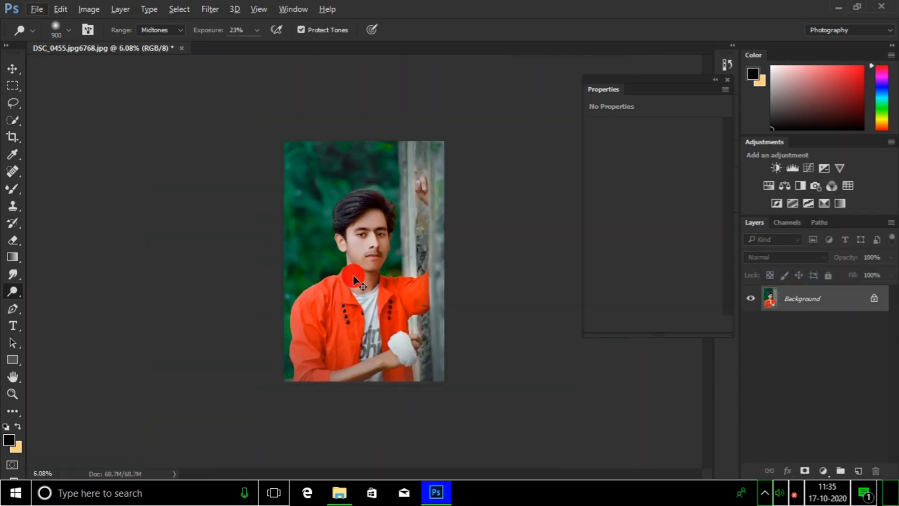
- Duplicate the background, add an empty layer above it, and ready the Brush with the light orange foreground color
key(ctrl+j)
click(13, 189)
key(x)
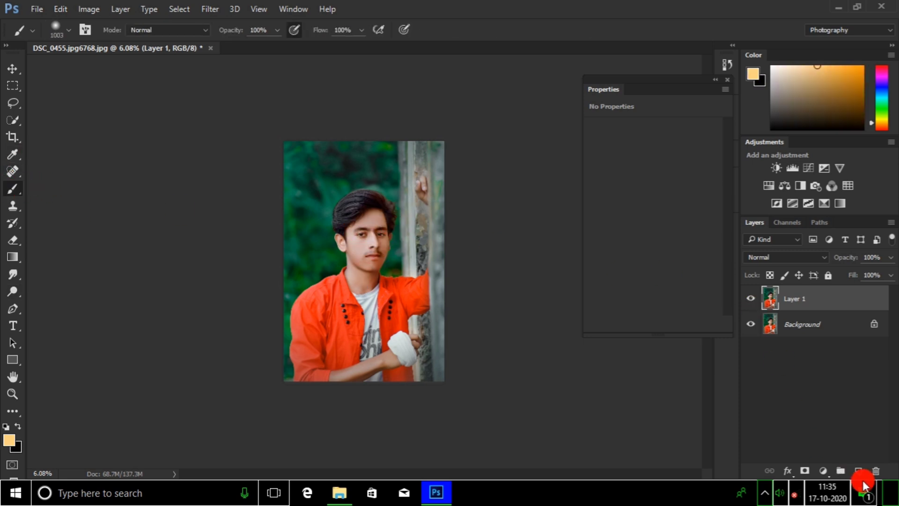
click(727, 80)
scroll(377, 246, up, 4)
scroll(353, 247, down, 2)
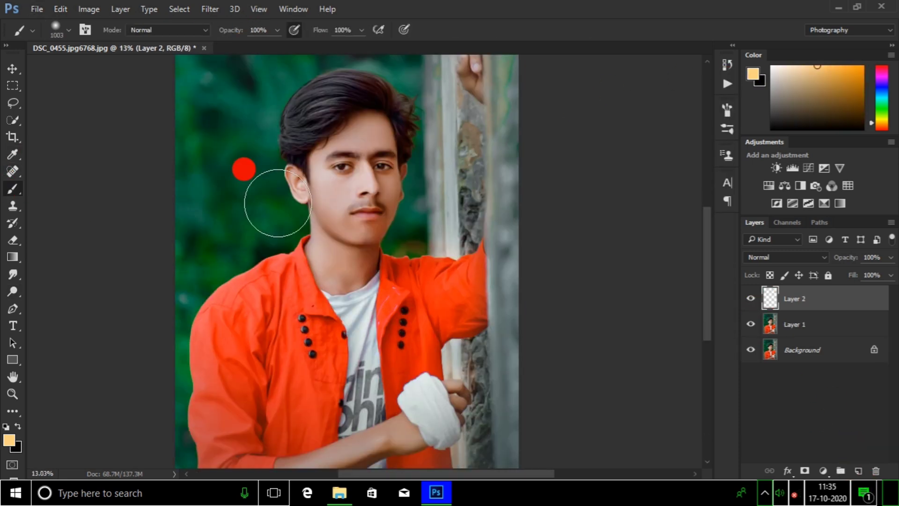
- Paint a light orange glow over the neck and collar with a soft 1817 px brush and set the layer's blend mode to Screen
mouse_move(277, 203)
mouse_down()
mouse_move(276, 242)
mouse_move(313, 258)
mouse_up()
right_click(277, 242)
click(299, 217)
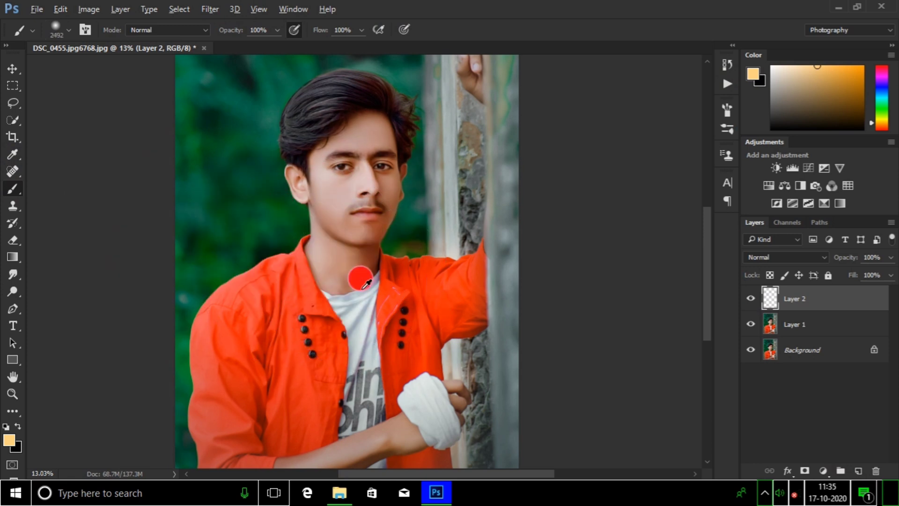
click(340, 290)
click(780, 257)
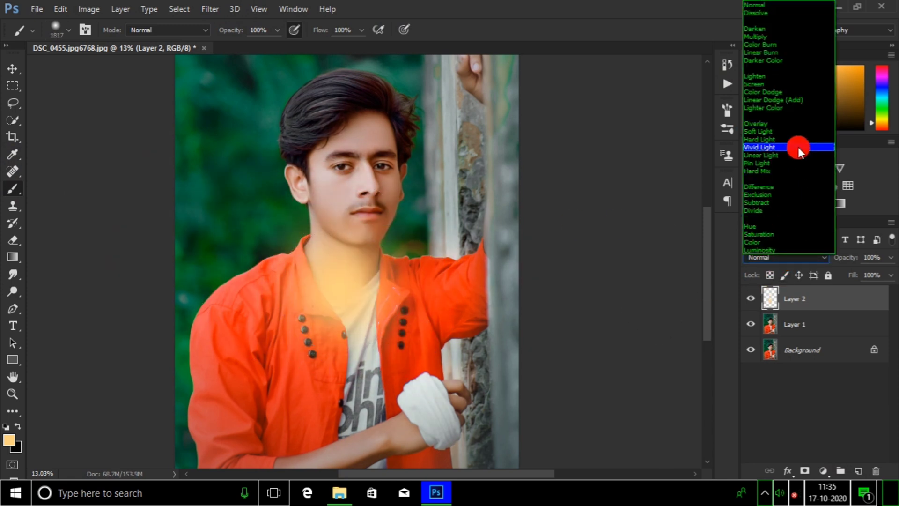
click(761, 85)
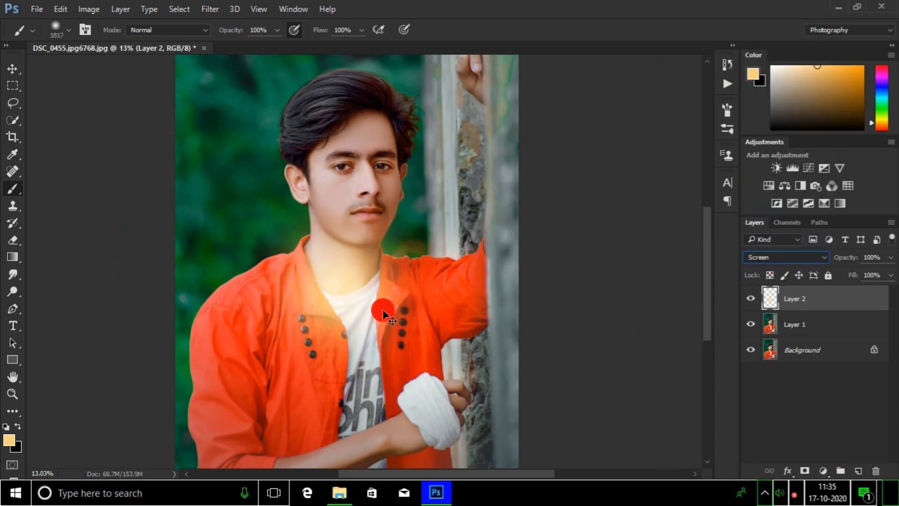
- Move the glow to the portrait's left edge beside the face and enlarge it to 172.35% width and 252.66% height
drag(383, 310, 462, 272)
scroll(462, 273, down, 5)
drag(464, 320, 327, 237)
key(ctrl+t)
drag(341, 273, 411, 427)
drag(382, 351, 384, 384)
drag(403, 446, 386, 421)
drag(366, 379, 373, 385)
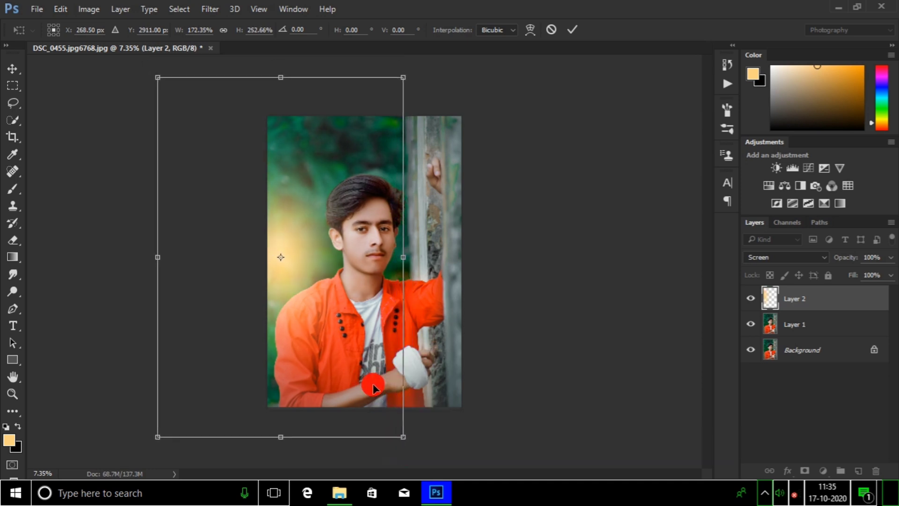
click(571, 26)
- Move the glow to the portrait's upper edge near the wall and rescale it to 78.74% width and 105.80% height
drag(380, 237, 520, 99)
scroll(512, 127, down, 5)
scroll(508, 134, up, 2)
mouse_move(460, 168)
mouse_down()
mouse_move(356, 274)
mouse_move(424, 185)
mouse_move(454, 172)
mouse_up()
scroll(389, 264, down, 4)
scroll(406, 269, up, 3)
key(ctrl+t)
drag(464, 277, 417, 246)
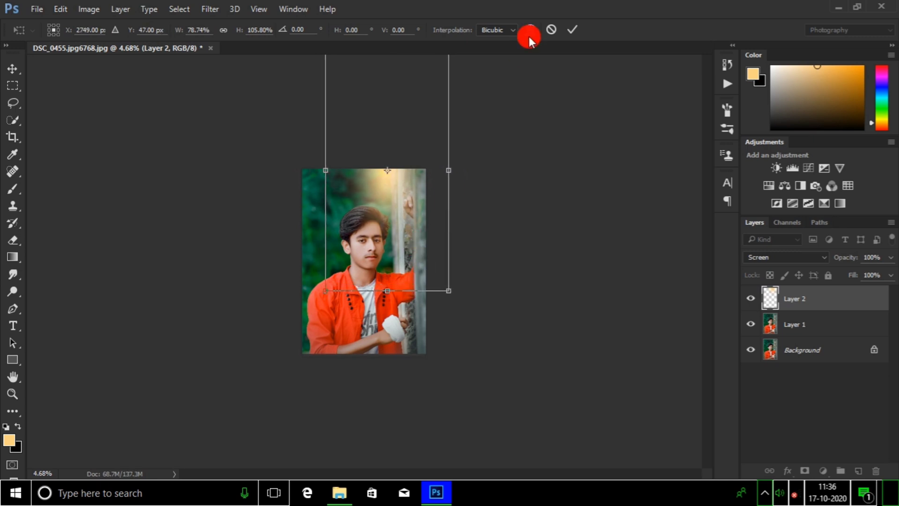
click(571, 28)
- Apply Hue/Saturation to the glow layer with Lightness -31, Saturation +27 and a slightly lower Hue
key(ctrl+u)
drag(681, 262, 663, 264)
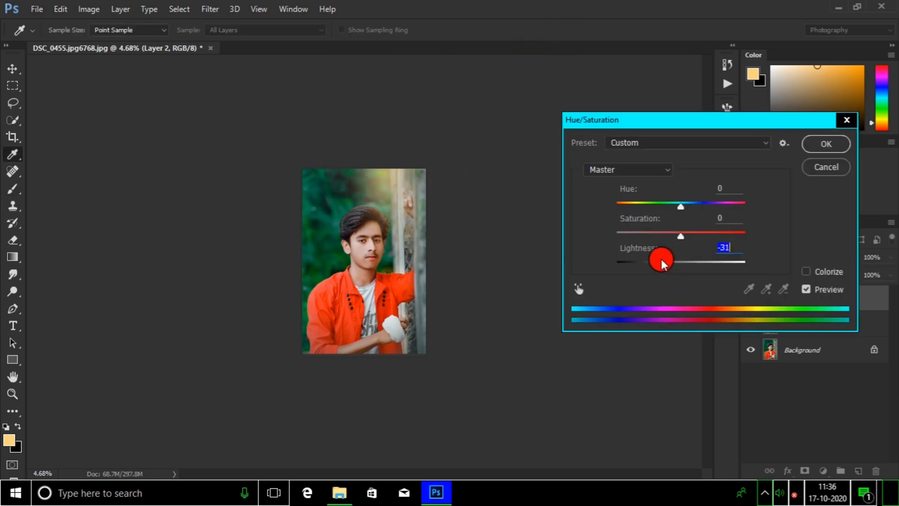
drag(700, 240, 708, 241)
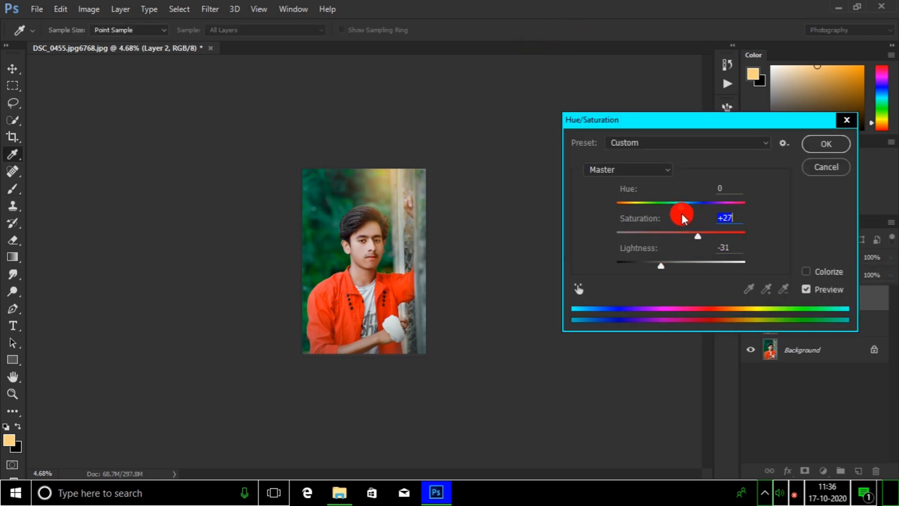
drag(681, 206, 675, 210)
click(825, 141)
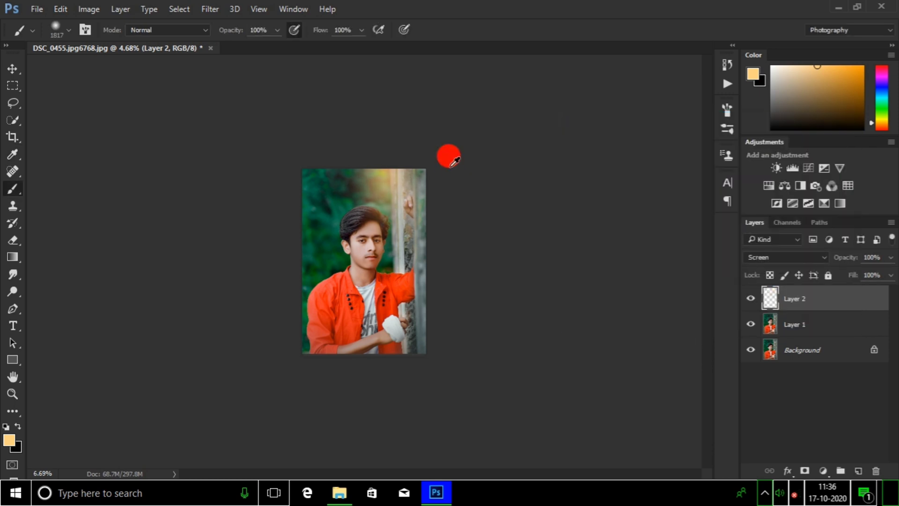
- Try moving the glow down toward the portrait's left side and undo the move
scroll(424, 161, up, 6)
scroll(507, 219, down, 5)
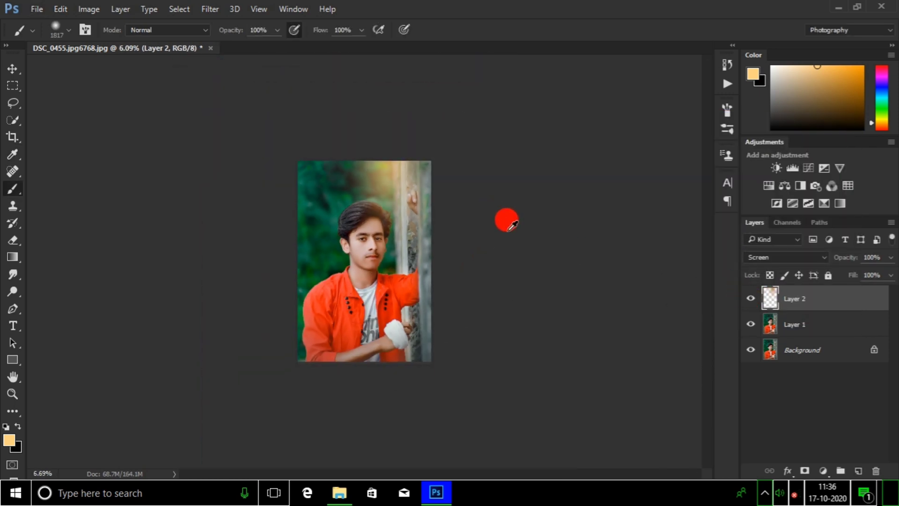
scroll(506, 219, up, 3)
drag(428, 153, 276, 236)
scroll(506, 235, down, 3)
key(ctrl+z)
- Flatten the glow and duplicate layers into the background and save the image
right_click(819, 346)
click(792, 294)
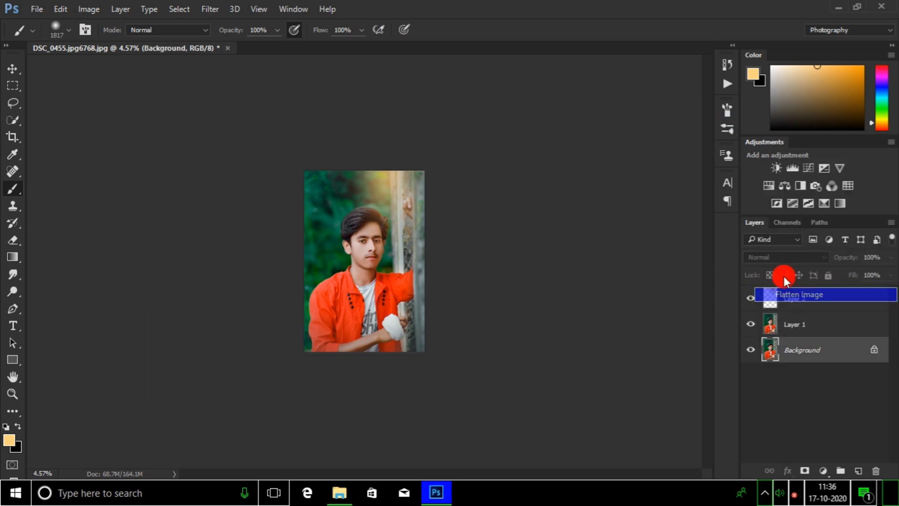
key(ctrl+s)
scroll(498, 243, down, 3)
scroll(489, 243, up, 6)
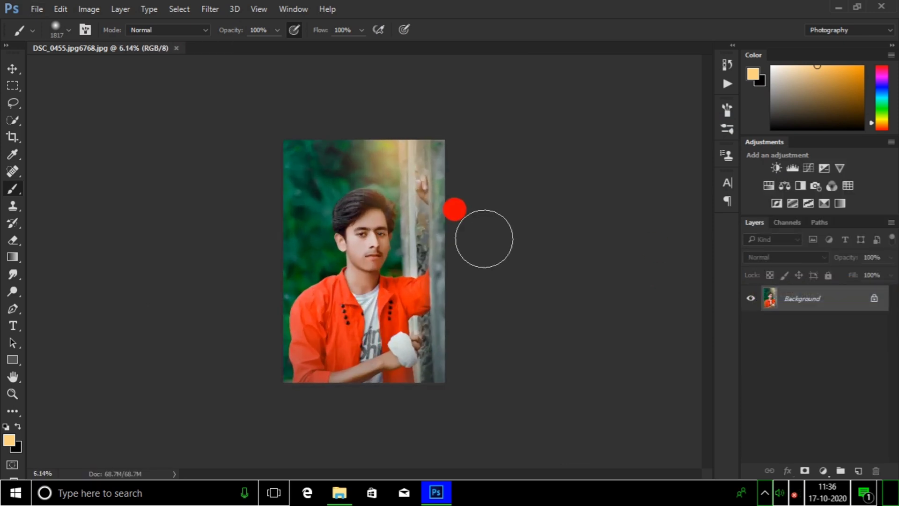
- Place the style.3RD logo file from the desktop into the portrait at about 77% width and 82% height
click(839, 9)
drag(176, 156, 426, 367)
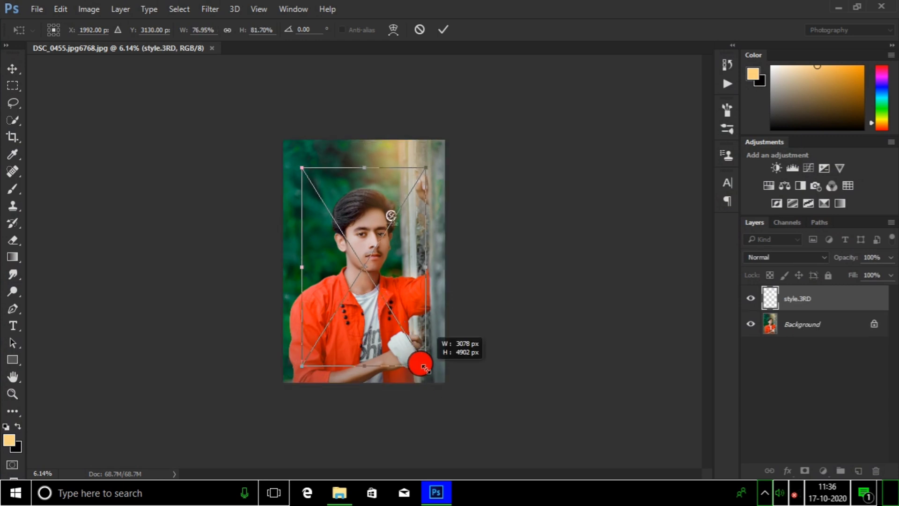
key(Return)
key(b)
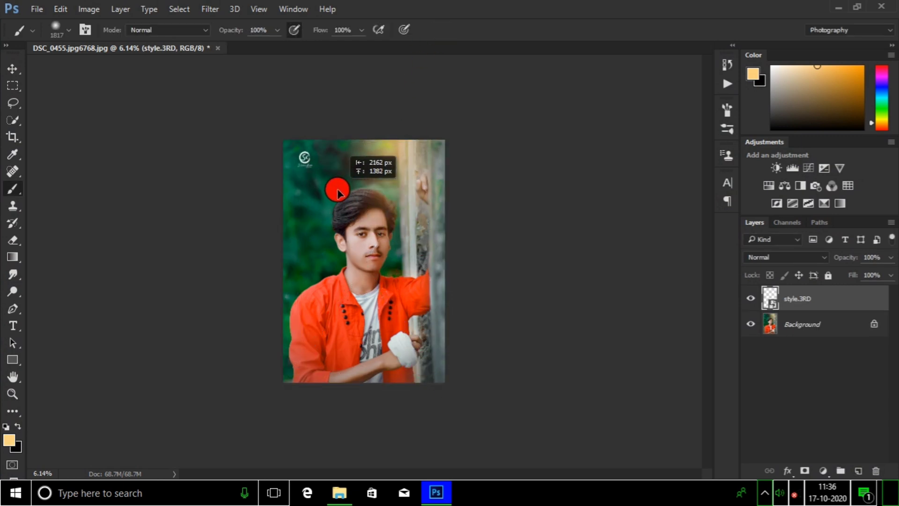
- Move the style.3RD logo to the dark green background near the portrait's upper-left corner
scroll(345, 270, up, 3)
scroll(310, 240, left, 1)
drag(329, 222, 293, 294)
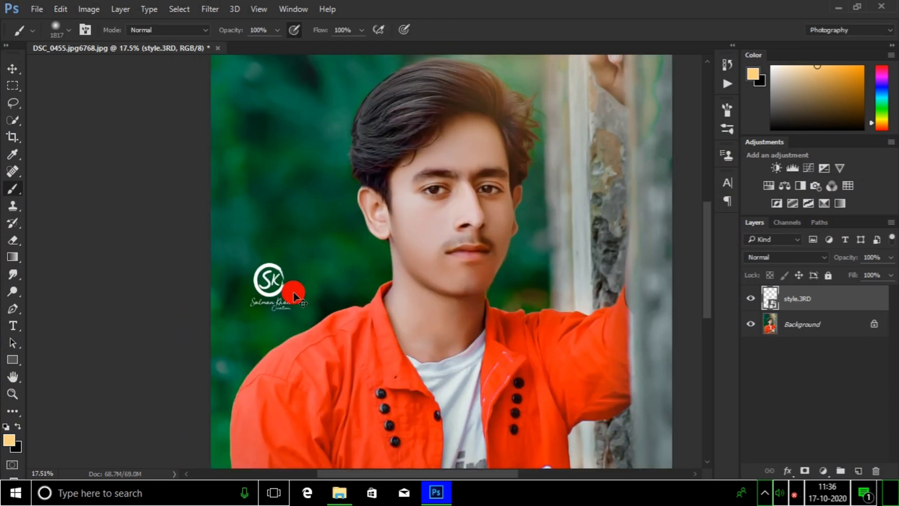
scroll(293, 296, up, 1)
drag(303, 335, 315, 166)
- Transform the logo to 83.60% width, 87.37% height and -0.07° rotation, positioning it in the portrait's upper-left corner
scroll(299, 334, down, 3)
scroll(314, 180, up, 4)
key(ctrl+t)
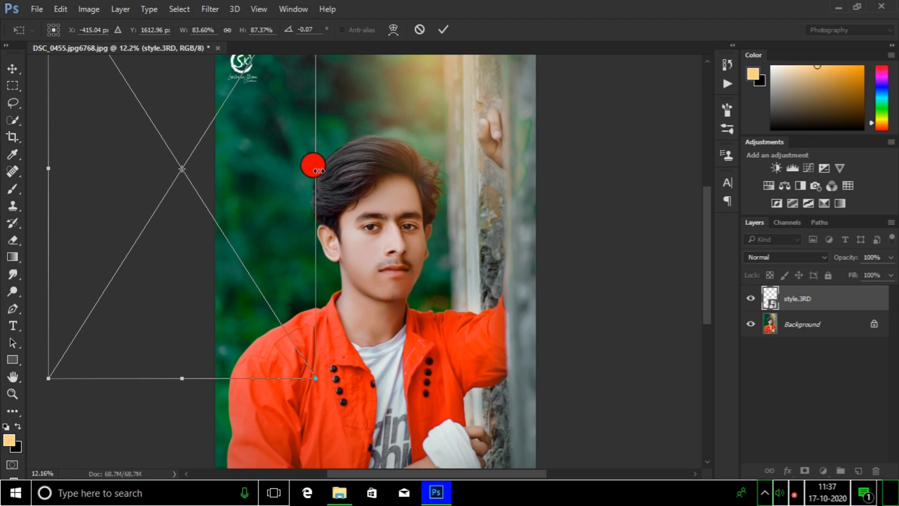
click(450, 30)
scroll(297, 182, down, 5)
scroll(297, 150, up, 4)
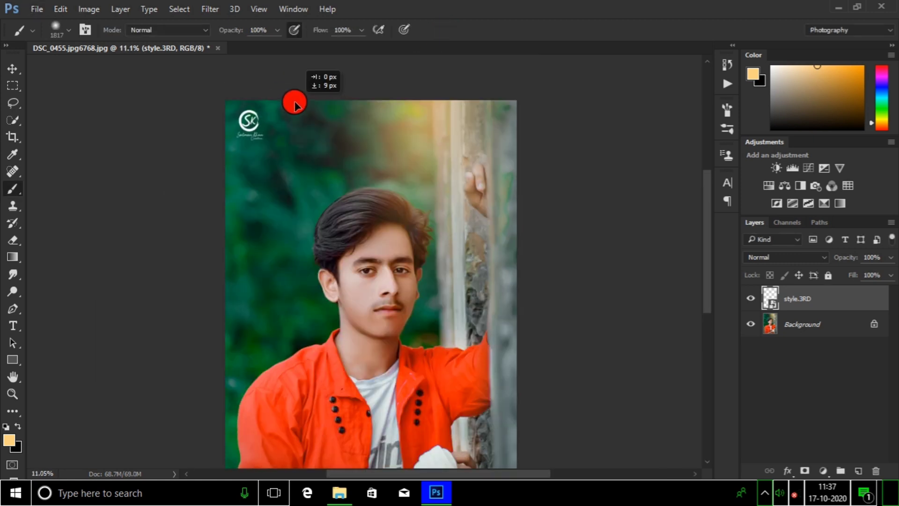
- Flatten the logo into the background, save the finished portrait and minimize the window to reveal the image folder
right_click(796, 298)
click(793, 333)
scroll(322, 190, down, 2)
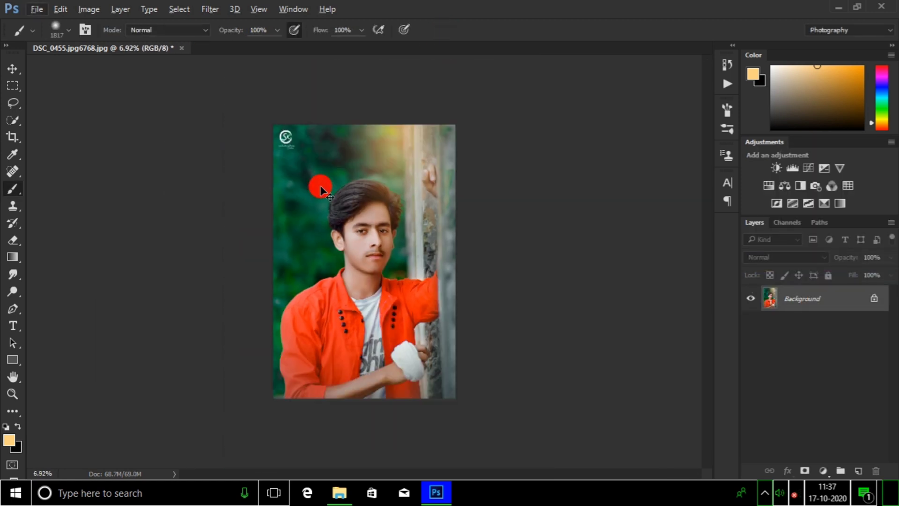
scroll(356, 220, down, 3)
scroll(445, 242, up, 1)
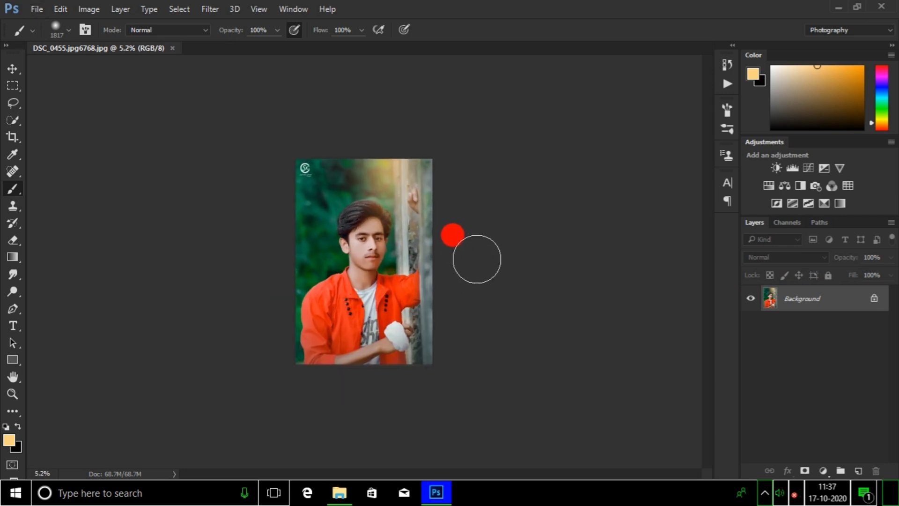
click(838, 8)
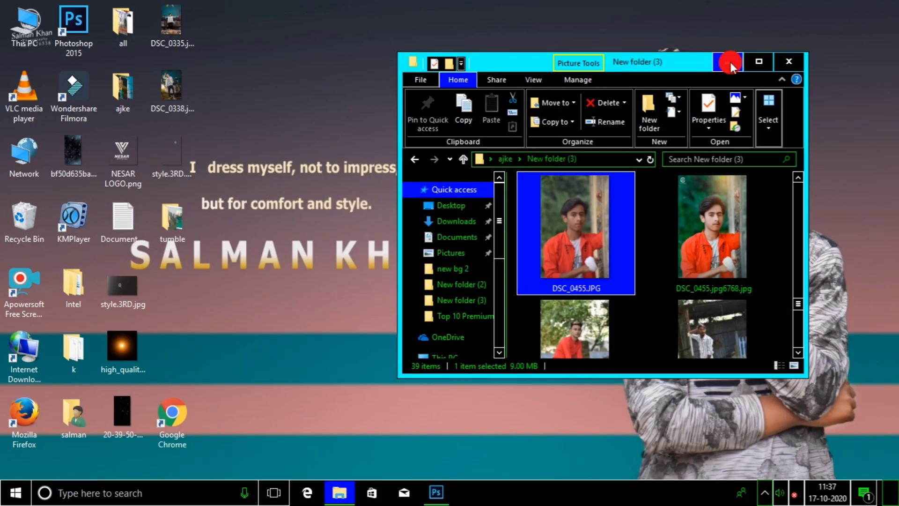